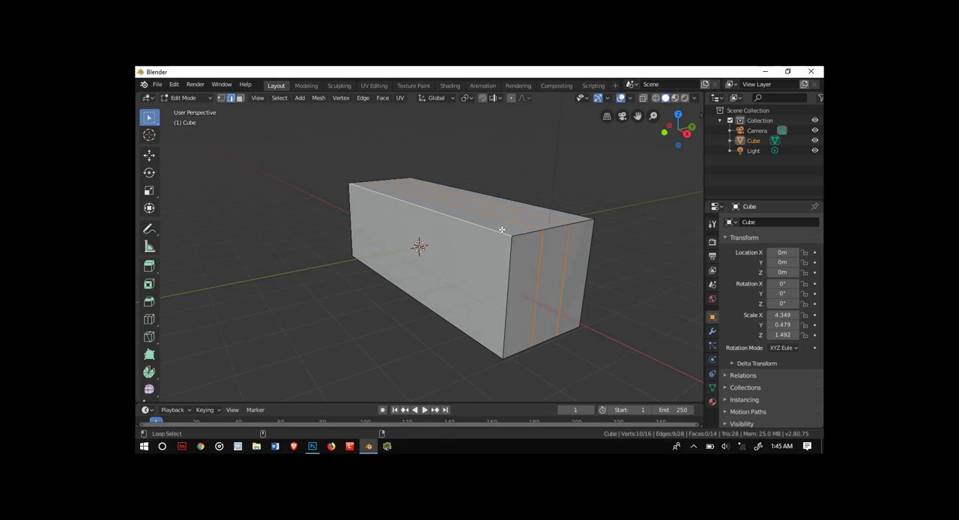
Step: Select the stretched box's long edges together with its lengthwise edge loops and try to bevel them
{"action": "left_click", "coordinate": [507, 234], "text": "alt+shift"}
{"action": "left_click", "coordinate": [578, 222], "text": "alt+shift"}
{"action": "left_click", "coordinate": [587, 251], "text": "alt+shift"}
{"action": "middle_click_drag", "start_coordinate": [524, 228], "coordinate": [420, 198]}
{"action": "left_click", "coordinate": [551, 302], "text": "alt+shift"}
{"action": "left_click", "coordinate": [570, 279], "text": "alt+shift"}
{"action": "middle_click_drag", "start_coordinate": [352, 139], "coordinate": [396, 212]}
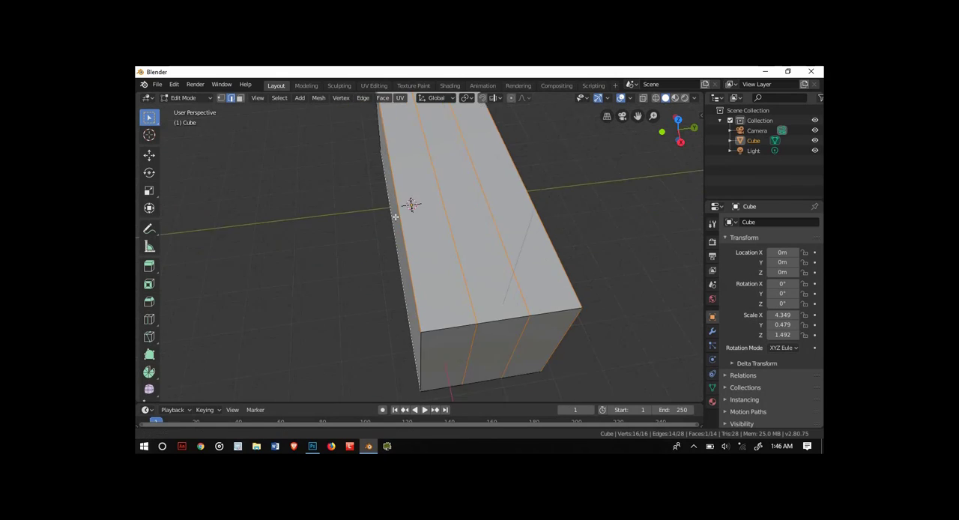
{"action": "left_click", "coordinate": [394, 212], "text": "alt+shift"}
{"action": "middle_click_drag", "start_coordinate": [337, 213], "coordinate": [408, 179]}
{"action": "left_click", "coordinate": [235, 171], "text": "alt+shift"}
{"action": "middle_click_drag", "start_coordinate": [235, 171], "coordinate": [214, 179]}
{"action": "scroll", "coordinate": [224, 165], "scroll_direction": "down", "scroll_amount": 3}
{"action": "key", "text": "ctrl+b"}
{"action": "key", "text": "Escape"}
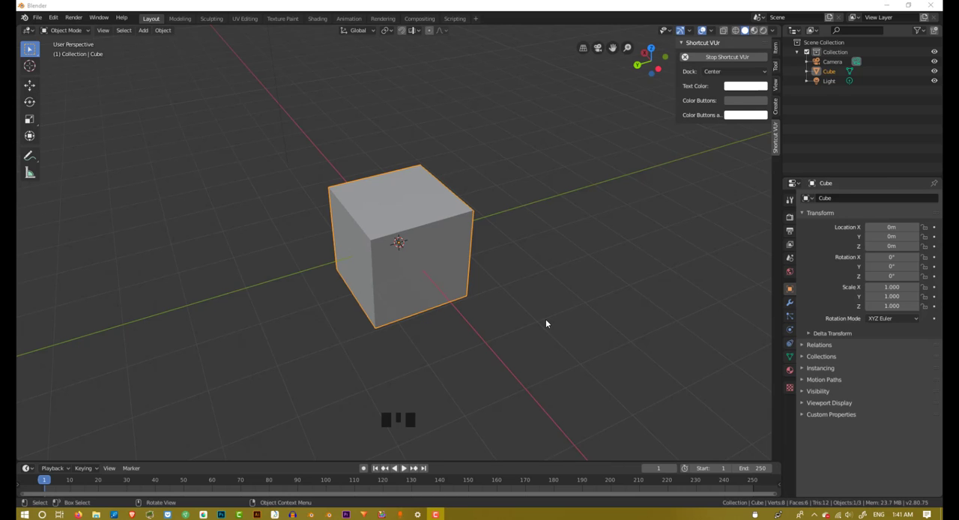
Step: Examine the default cube from several distances and viewing angles
{"action": "middle_click_drag", "start_coordinate": [545, 318], "coordinate": [531, 317]}
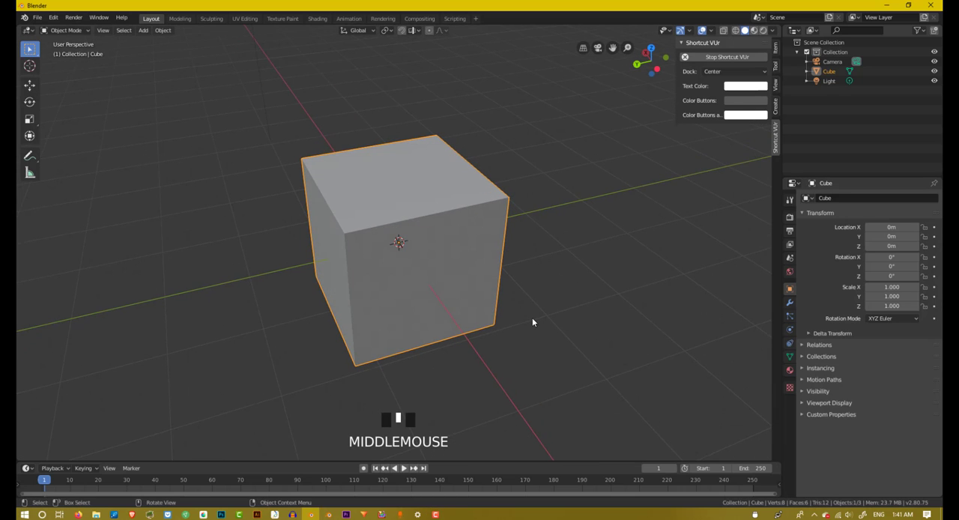
{"action": "scroll", "coordinate": [534, 319], "scroll_direction": "down", "scroll_amount": 3}
{"action": "scroll", "coordinate": [531, 322], "scroll_direction": "up", "scroll_amount": 3}
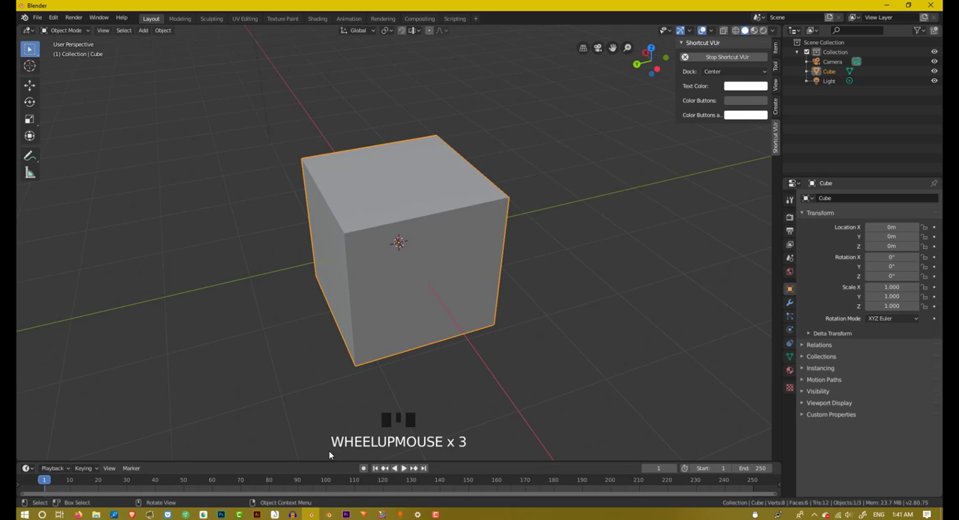
{"action": "scroll", "coordinate": [397, 380], "scroll_direction": "down", "scroll_amount": 1}
{"action": "scroll", "coordinate": [397, 380], "scroll_direction": "down", "scroll_amount": 1}
{"action": "scroll", "coordinate": [396, 371], "scroll_direction": "up", "scroll_amount": 3}
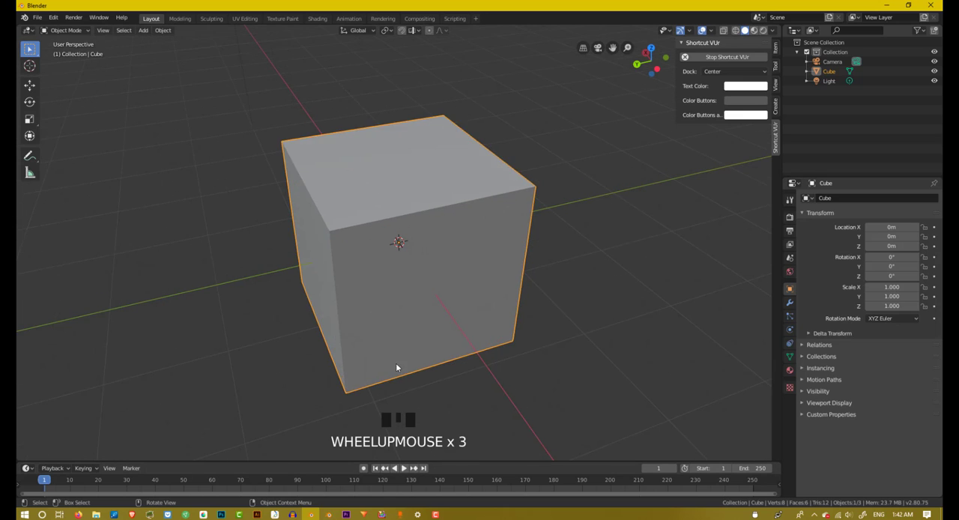
{"action": "scroll", "coordinate": [398, 367], "scroll_direction": "down", "scroll_amount": 3}
{"action": "scroll", "coordinate": [400, 369], "scroll_direction": "up", "scroll_amount": 3}
{"action": "scroll", "coordinate": [400, 371], "scroll_direction": "down", "scroll_amount": 2}
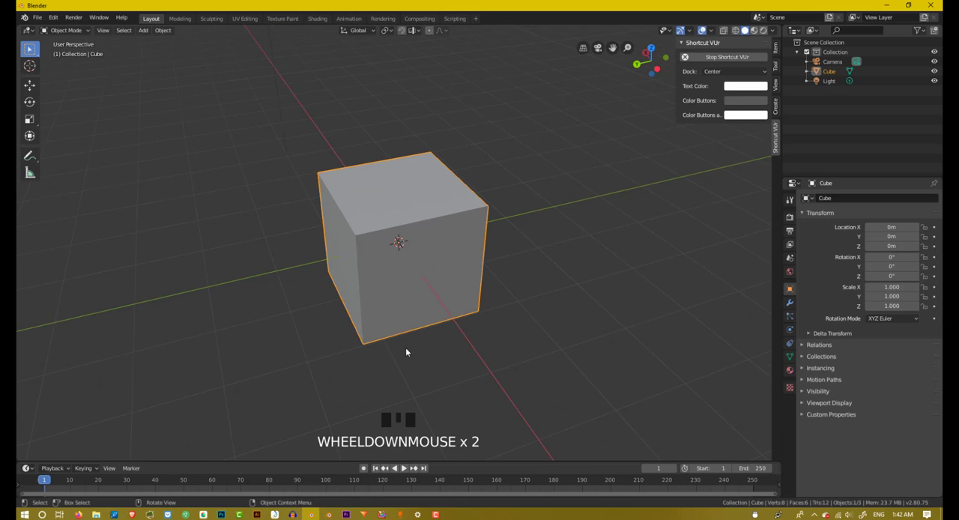
{"action": "middle_click_drag", "start_coordinate": [405, 346], "coordinate": [368, 334]}
{"action": "scroll", "coordinate": [394, 270], "scroll_direction": "down", "scroll_amount": 2}
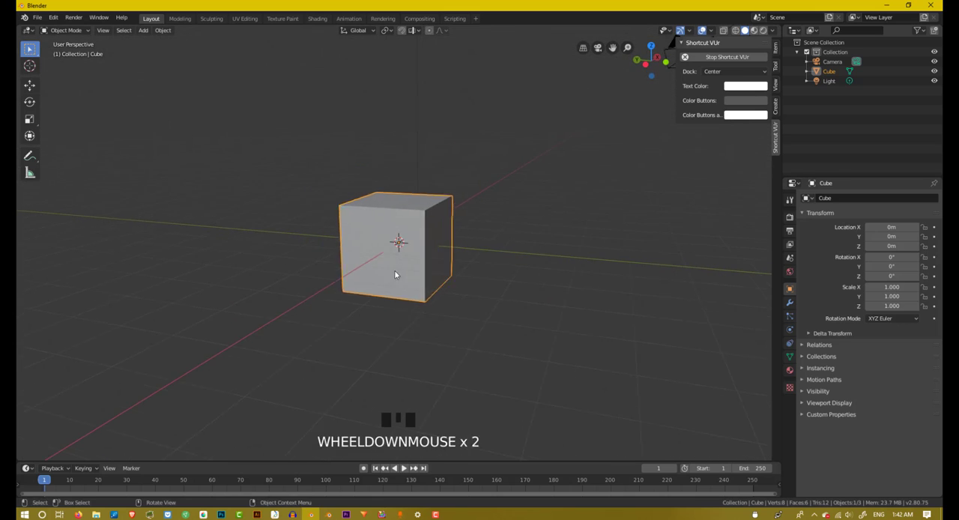
{"action": "middle_click_drag", "start_coordinate": [394, 270], "coordinate": [475, 272]}
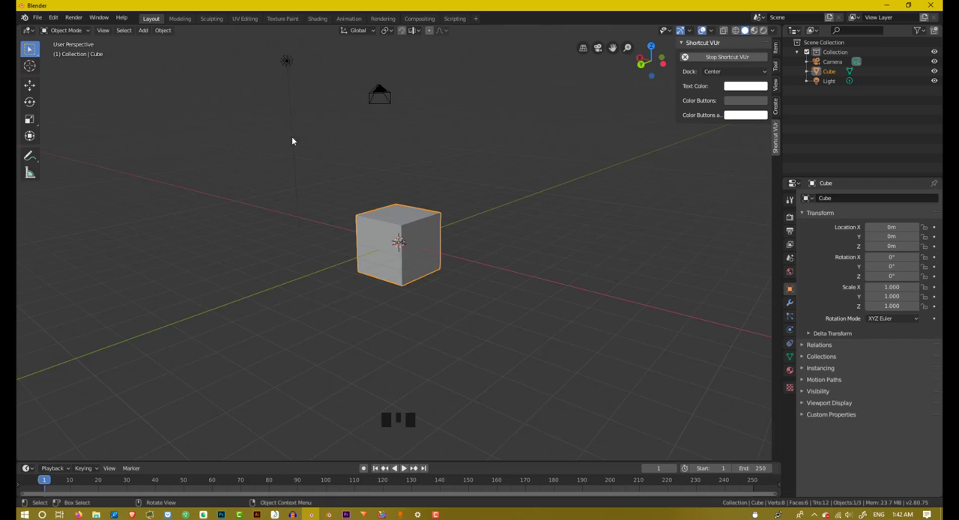
Step: Switch the cube to Edit Mode and return it to Object Mode
{"action": "left_click", "coordinate": [81, 31]}
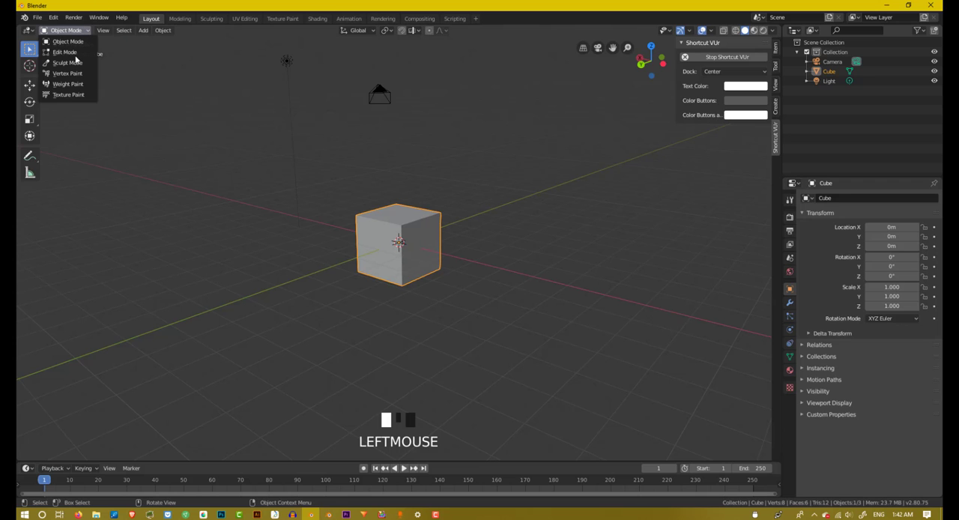
{"action": "left_click", "coordinate": [74, 56]}
{"action": "scroll", "coordinate": [319, 181], "scroll_direction": "up", "scroll_amount": 4}
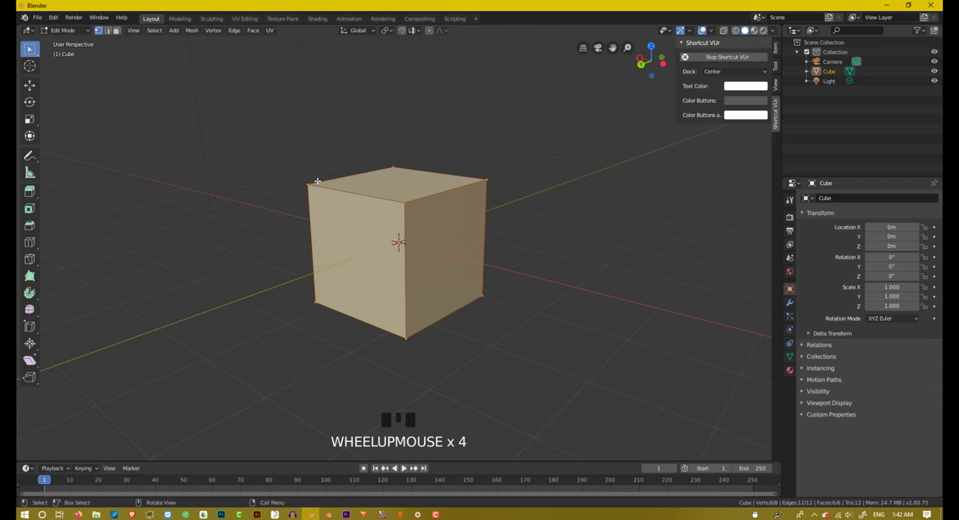
{"action": "key", "text": "Tab"}
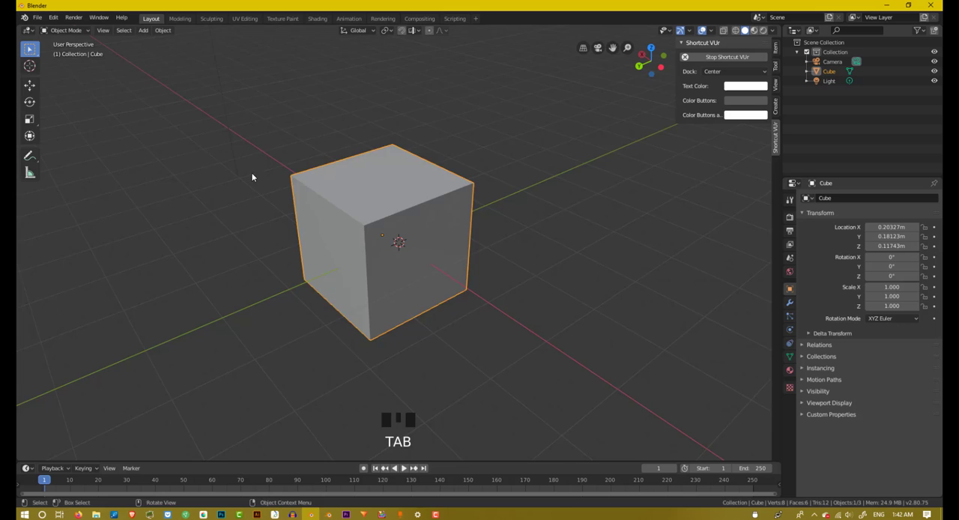
Step: Move the cube freely in Object Mode to about X 0.20 m, Y 0.18 m, Z 0.12 m
{"action": "scroll", "coordinate": [256, 178], "scroll_direction": "down", "scroll_amount": 4}
{"action": "left_click", "coordinate": [257, 177]}
{"action": "middle_click_drag", "start_coordinate": [256, 181], "coordinate": [406, 215]}
{"action": "left_click", "coordinate": [393, 221]}
{"action": "scroll", "coordinate": [425, 235], "scroll_direction": "up", "scroll_amount": 2}
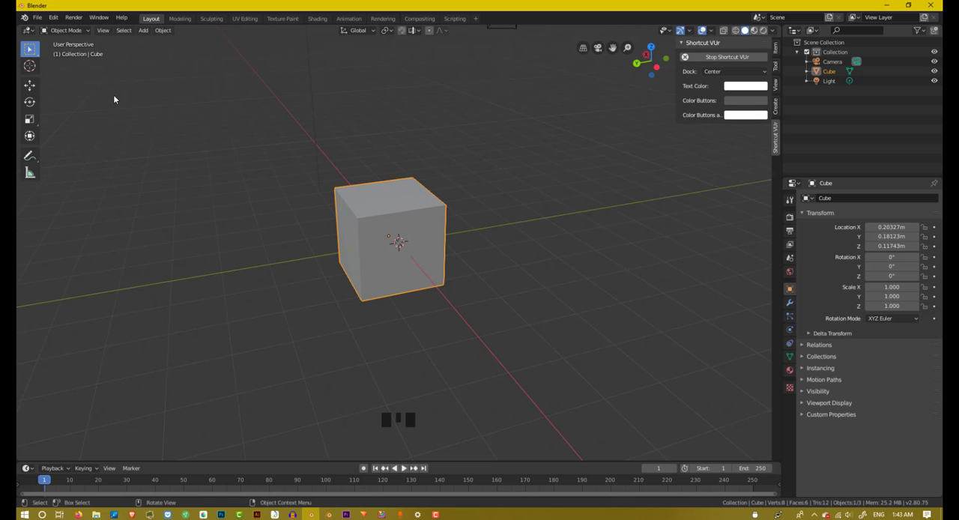
Step: Deselect the cube in Object Mode
{"action": "key", "text": "shift"}
{"action": "left_click", "coordinate": [232, 151]}
{"action": "middle_click_drag", "start_coordinate": [232, 151], "coordinate": [591, 328]}
{"action": "scroll", "coordinate": [592, 332], "scroll_direction": "down", "scroll_amount": 1}
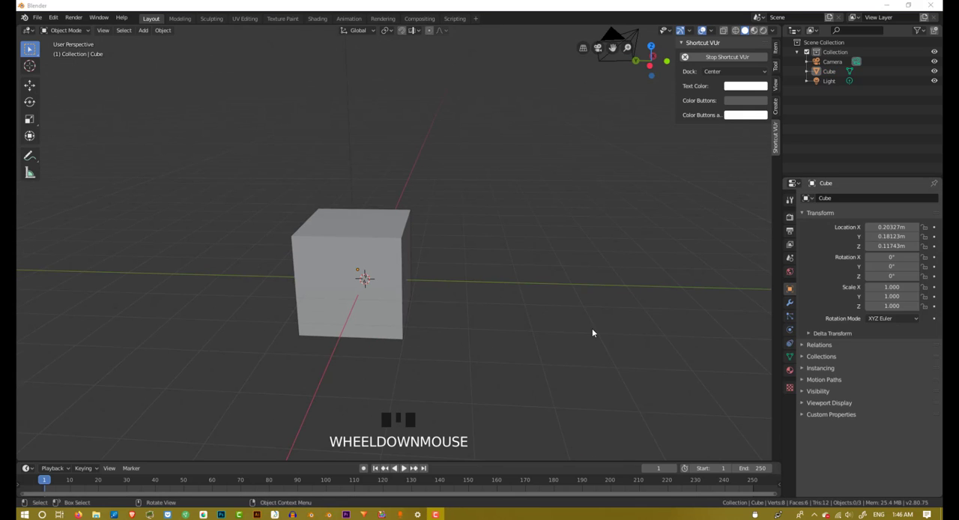
{"action": "left_click", "coordinate": [240, 255]}
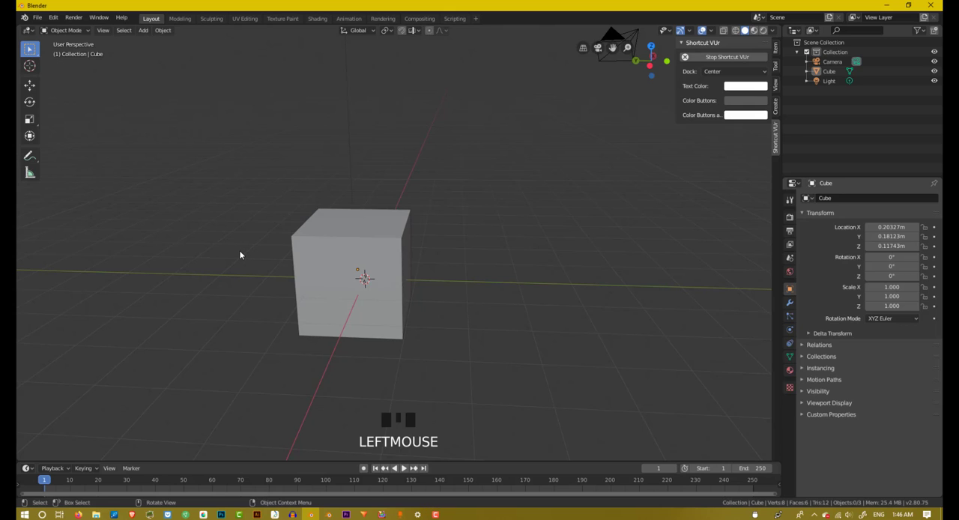
Step: Toggle the cube repeatedly between Edit Mode and Object Mode, ending in Object Mode
{"action": "key", "text": "Tab"}
{"action": "key", "text": "Tab"}
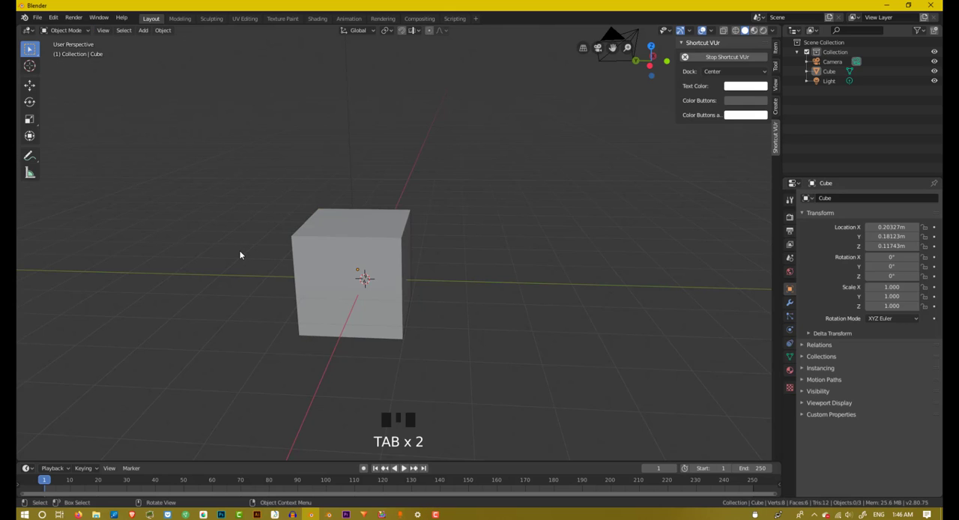
{"action": "key", "text": "Tab"}
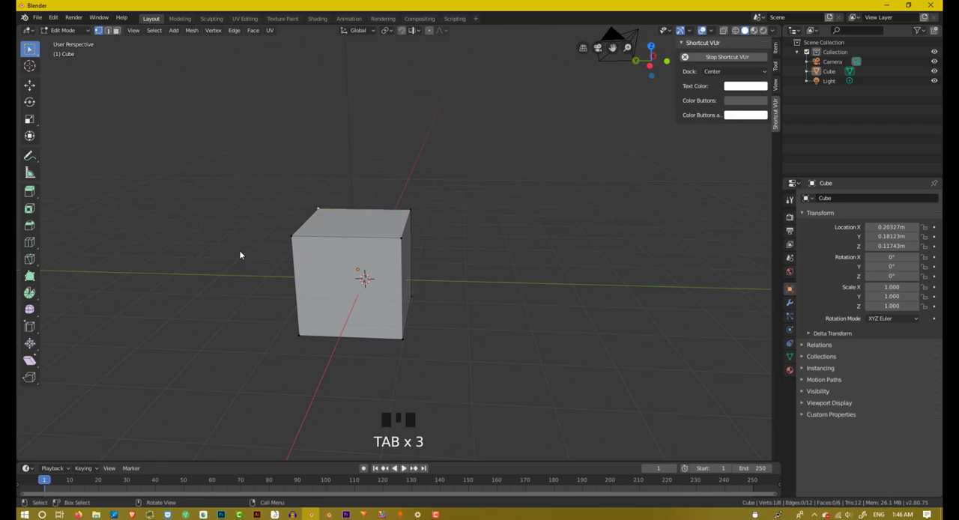
{"action": "key", "text": "Tab"}
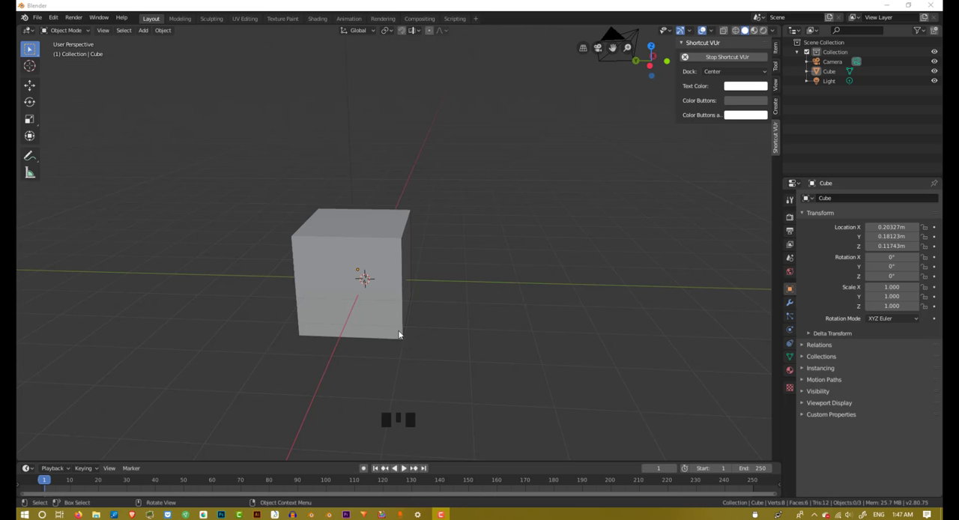
Step: Select the cube in Object Mode
{"action": "scroll", "coordinate": [406, 293], "scroll_direction": "down", "scroll_amount": 2}
{"action": "middle_click_drag", "start_coordinate": [406, 293], "coordinate": [449, 293]}
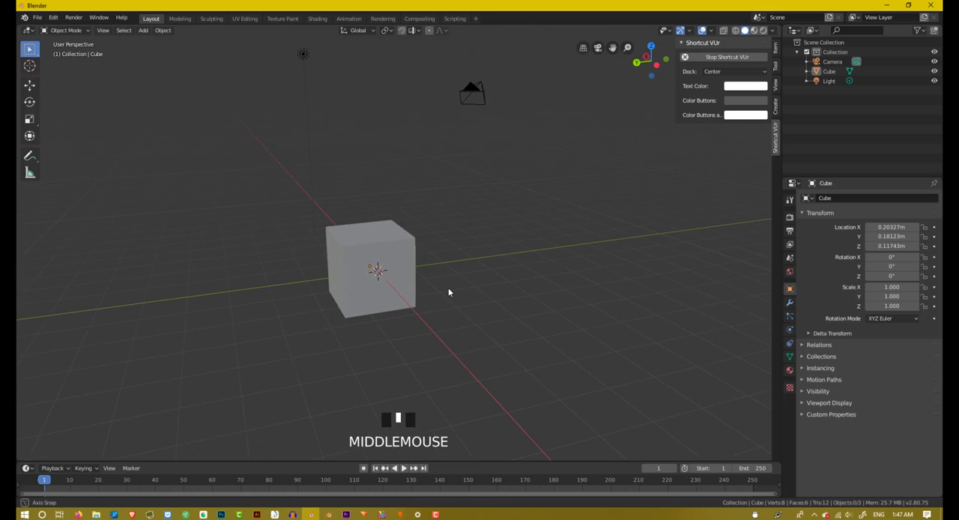
{"action": "scroll", "coordinate": [449, 292], "scroll_direction": "up", "scroll_amount": 1}
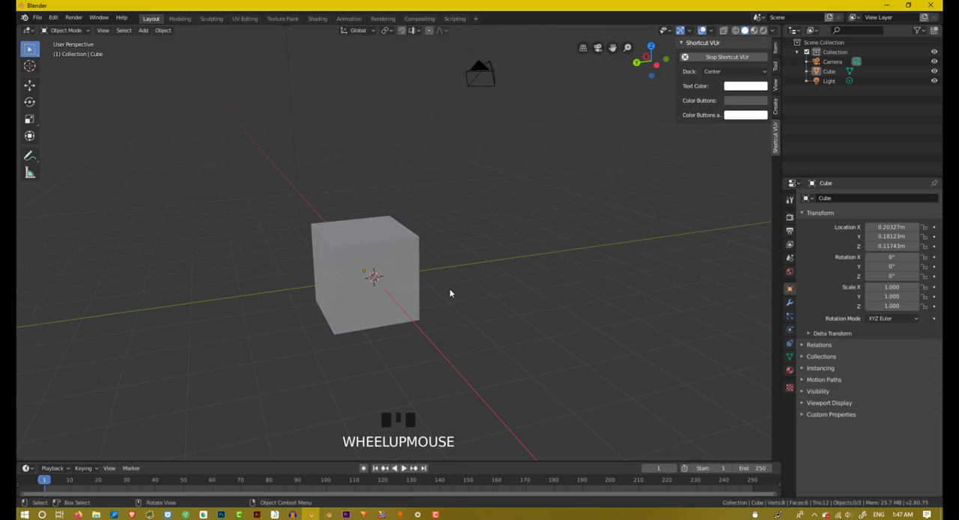
{"action": "middle_click_drag", "start_coordinate": [420, 282], "coordinate": [496, 274], "text": "shift"}
{"action": "left_click", "coordinate": [478, 256]}
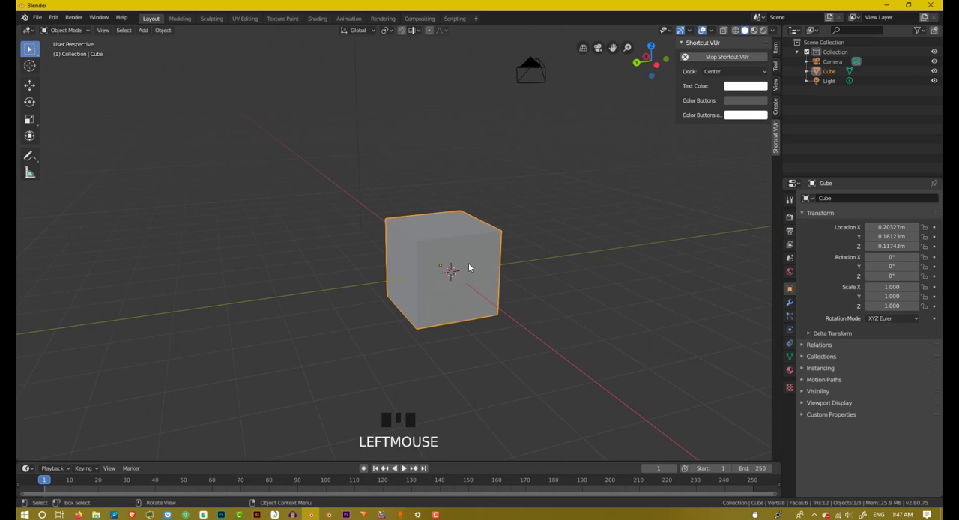
Step: Review the cube's location, rotation, scale and dimensions in the viewport sidebar, and hide the sidebar
{"action": "key", "text": "n"}
{"action": "key", "text": "n"}
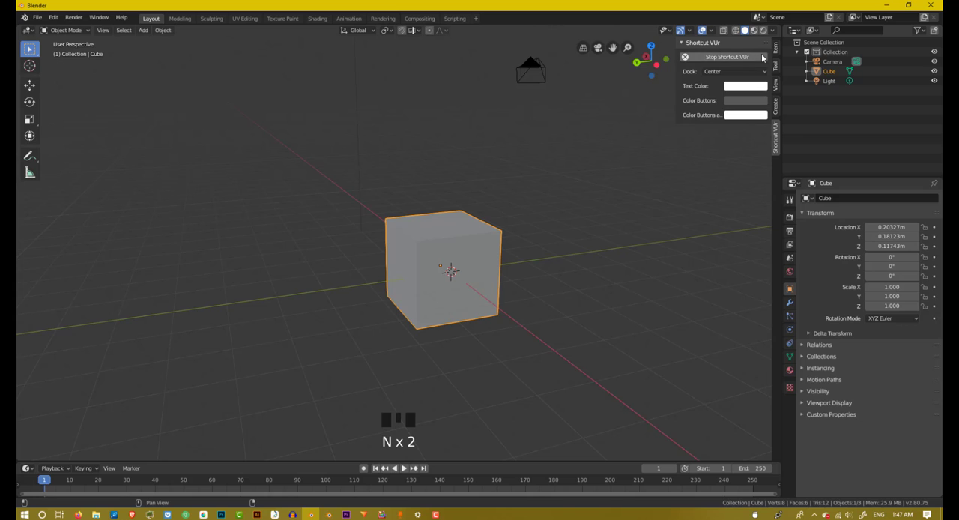
{"action": "left_click", "coordinate": [776, 49]}
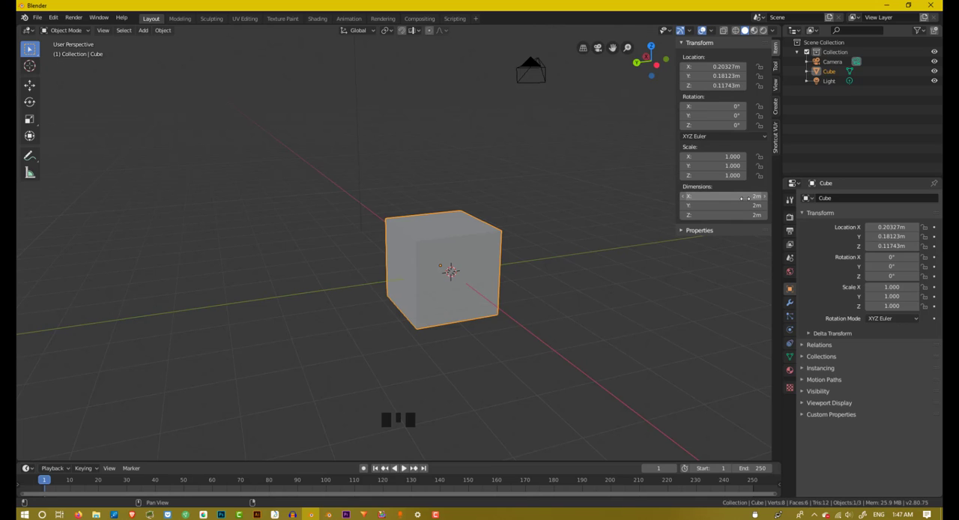
{"action": "middle_click_drag", "start_coordinate": [537, 247], "coordinate": [522, 250]}
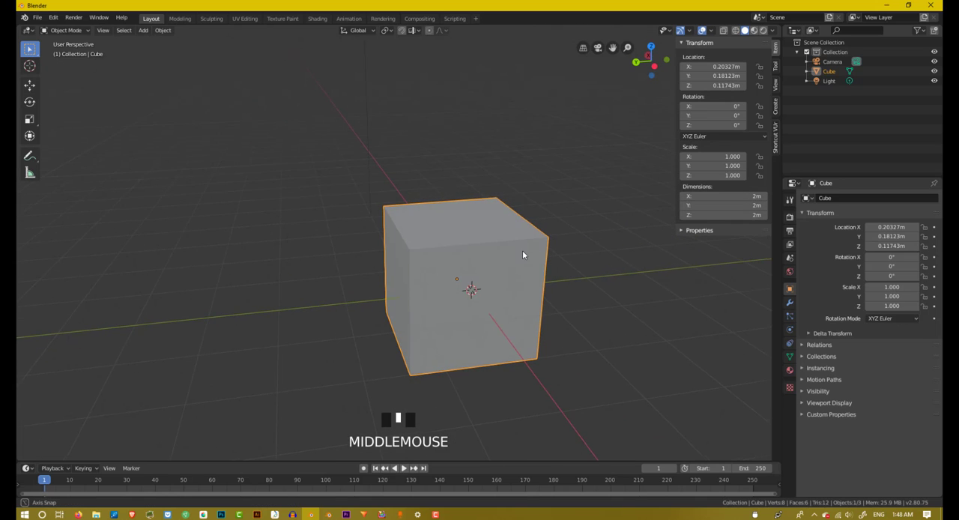
{"action": "scroll", "coordinate": [530, 260], "scroll_direction": "down", "scroll_amount": 2}
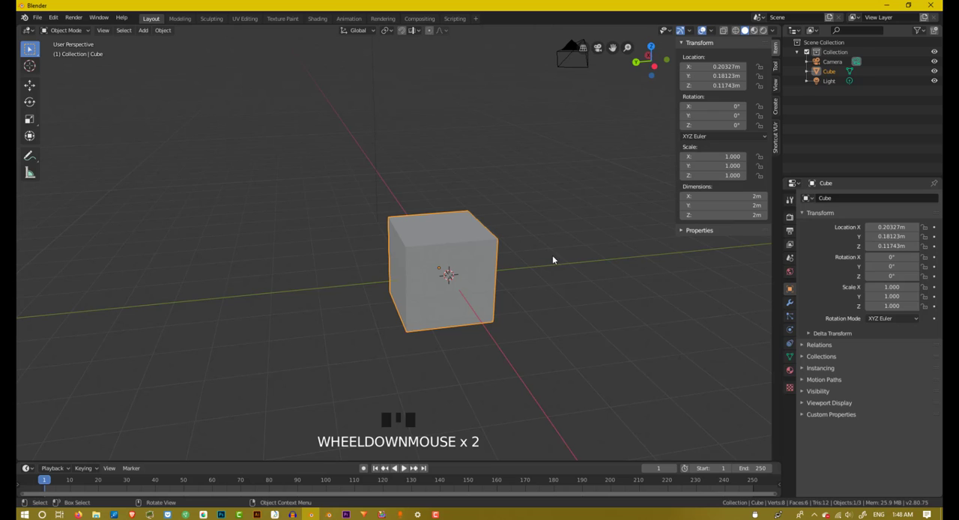
{"action": "key", "text": "n"}
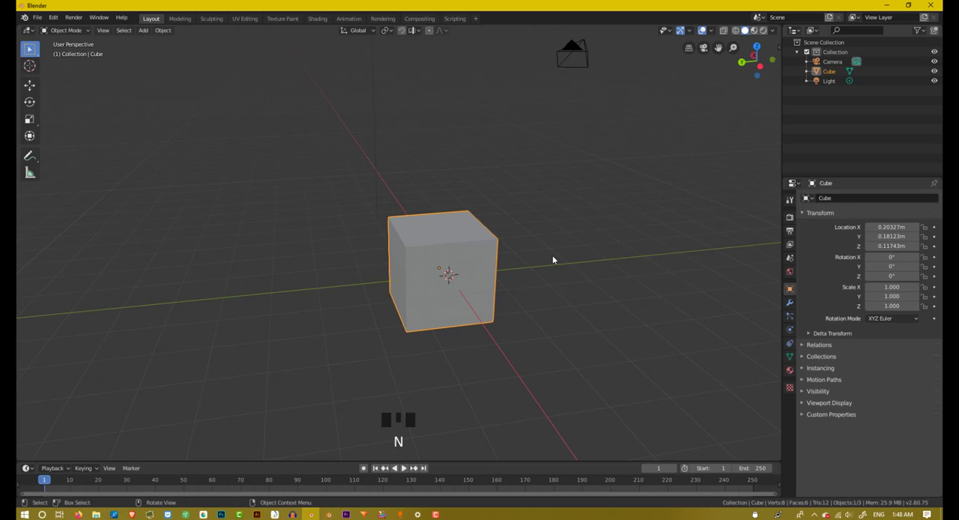
{"action": "middle_click_drag", "start_coordinate": [507, 281], "coordinate": [474, 268]}
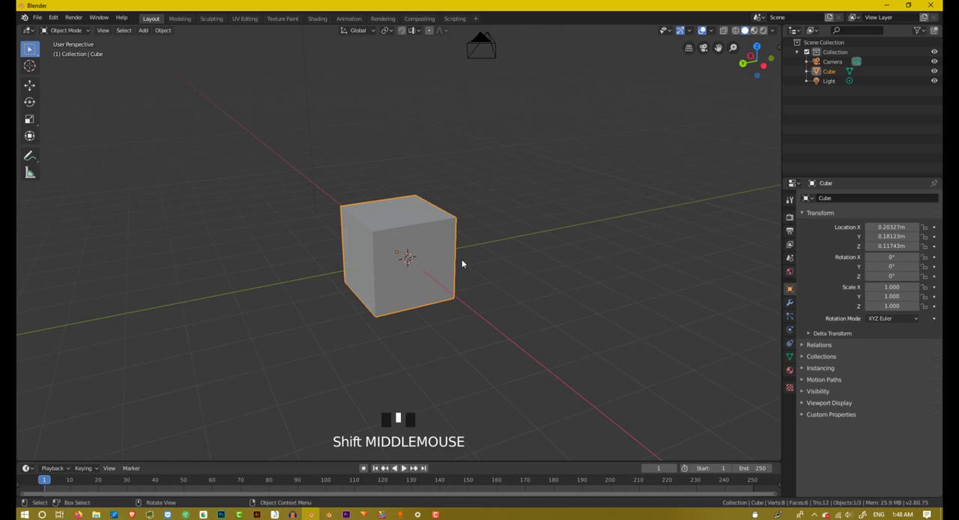
{"action": "scroll", "coordinate": [451, 252], "scroll_direction": "up", "scroll_amount": 1}
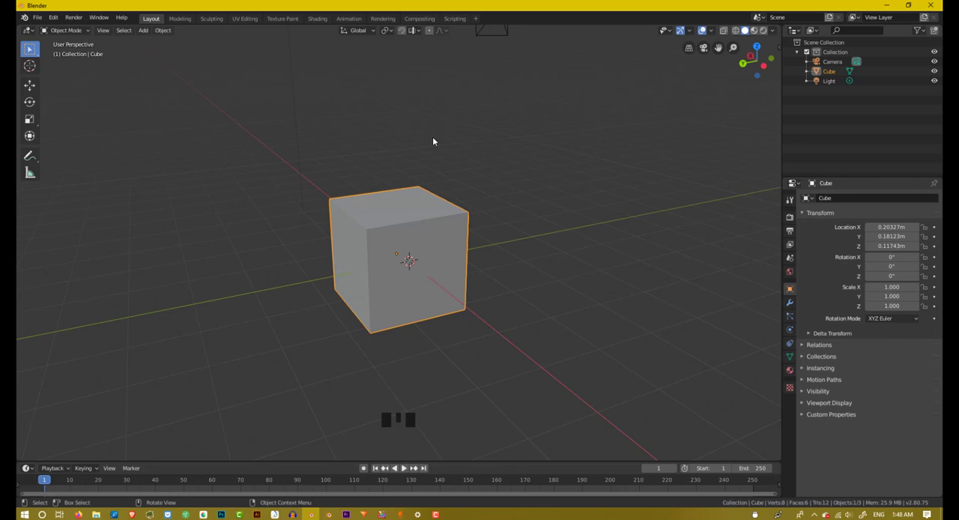
{"action": "key", "text": "s"}
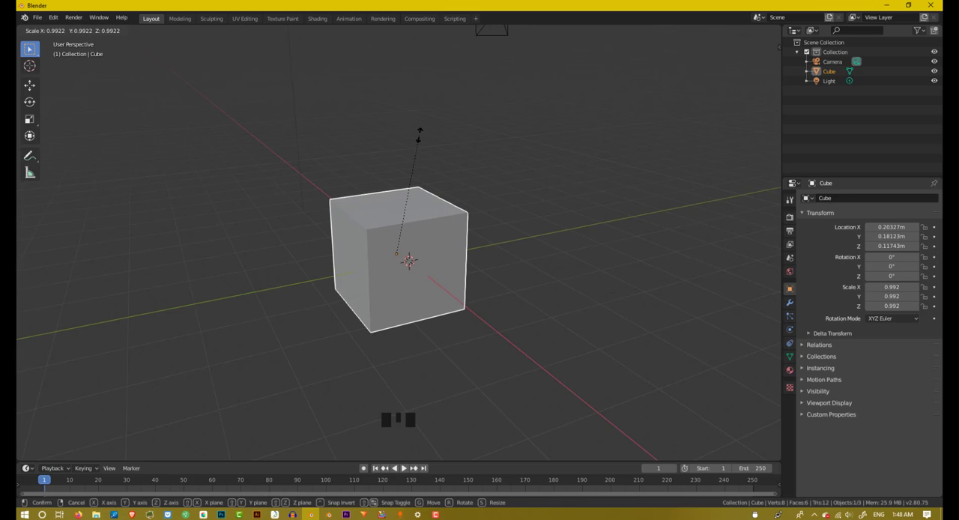
{"action": "key", "text": "z"}
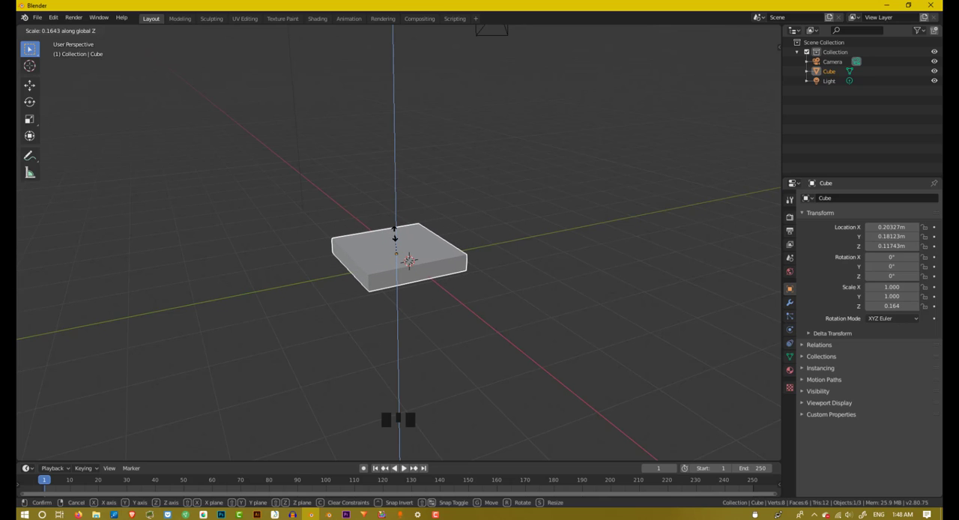
{"action": "key", "text": "Escape"}
Step: Flatten the cube into a thin slab by scaling it along the Z axis to about 0.046
{"action": "key", "text": "s"}
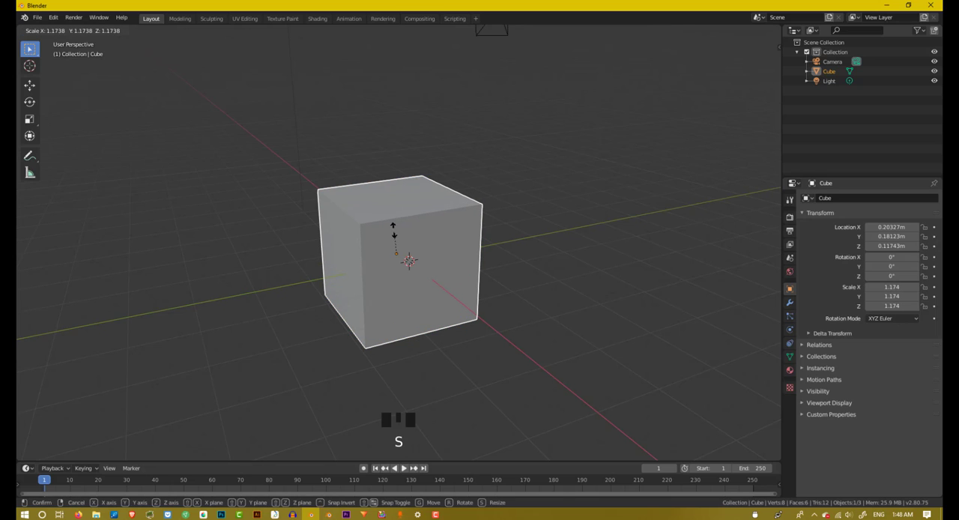
{"action": "key", "text": "z"}
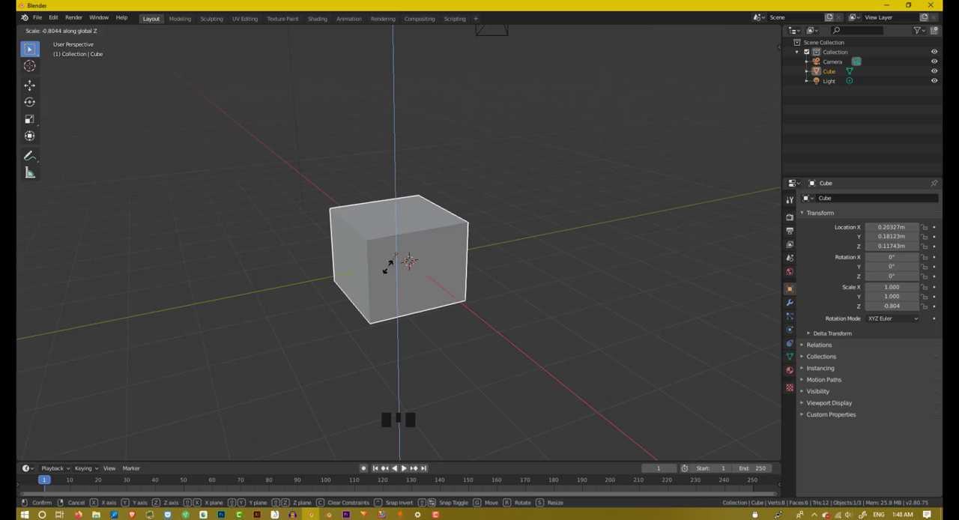
{"action": "left_click", "coordinate": [399, 256]}
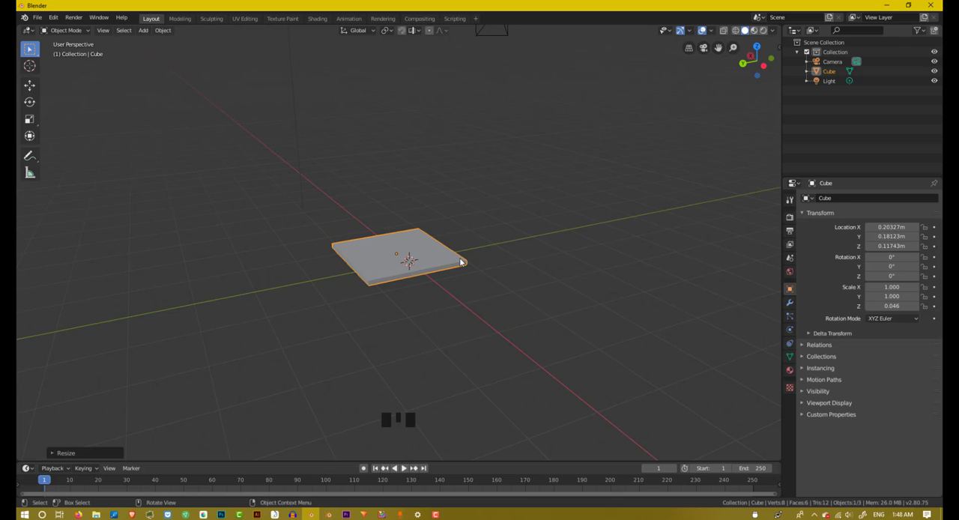
Step: Enlarge the slab uniformly on all axes by a factor of about 11.78
{"action": "middle_click_drag", "start_coordinate": [455, 256], "coordinate": [410, 269]}
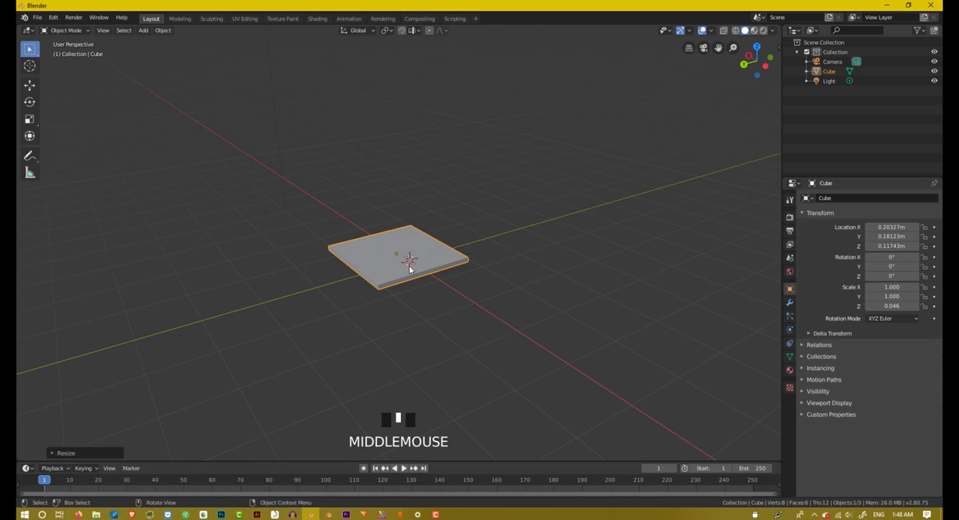
{"action": "scroll", "coordinate": [409, 270], "scroll_direction": "up", "scroll_amount": 1}
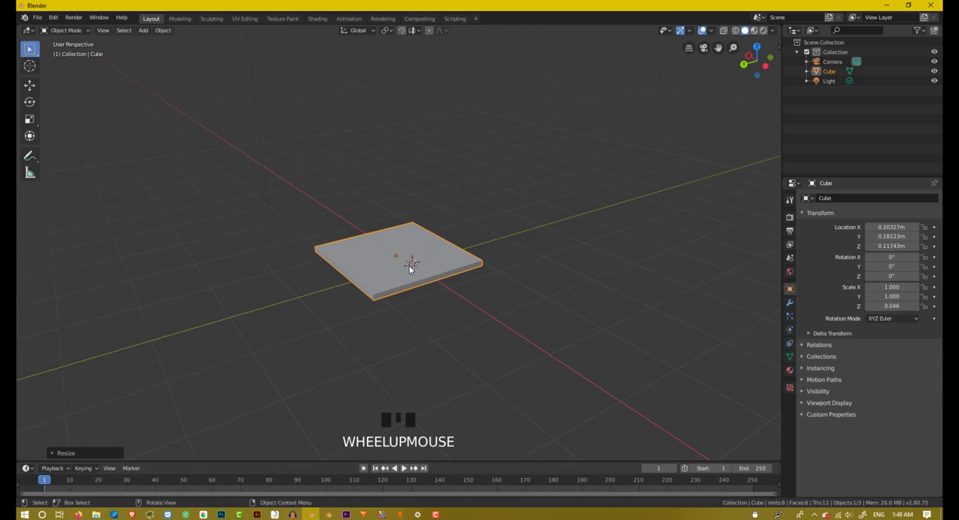
{"action": "key", "text": "s"}
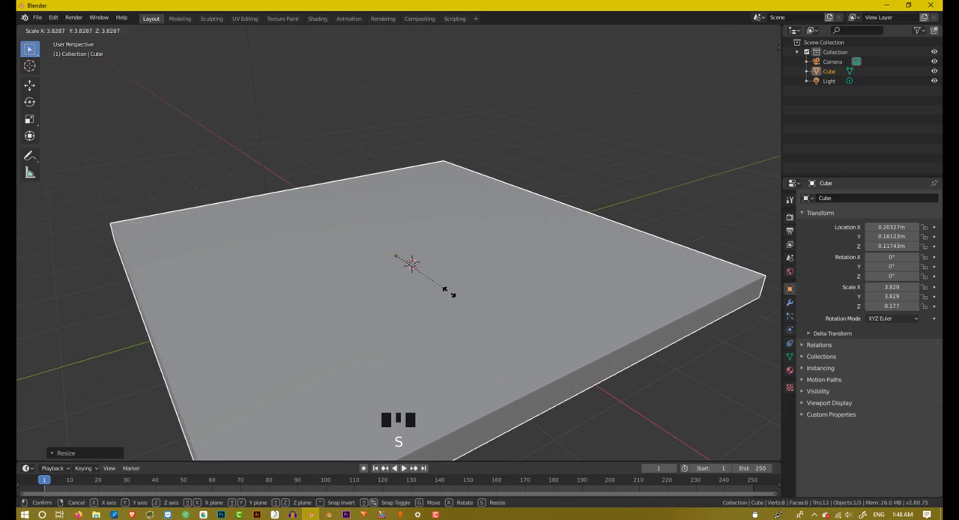
{"action": "left_click", "coordinate": [517, 337]}
{"action": "scroll", "coordinate": [550, 351], "scroll_direction": "down", "scroll_amount": 4}
{"action": "middle_click_drag", "start_coordinate": [550, 351], "coordinate": [490, 286]}
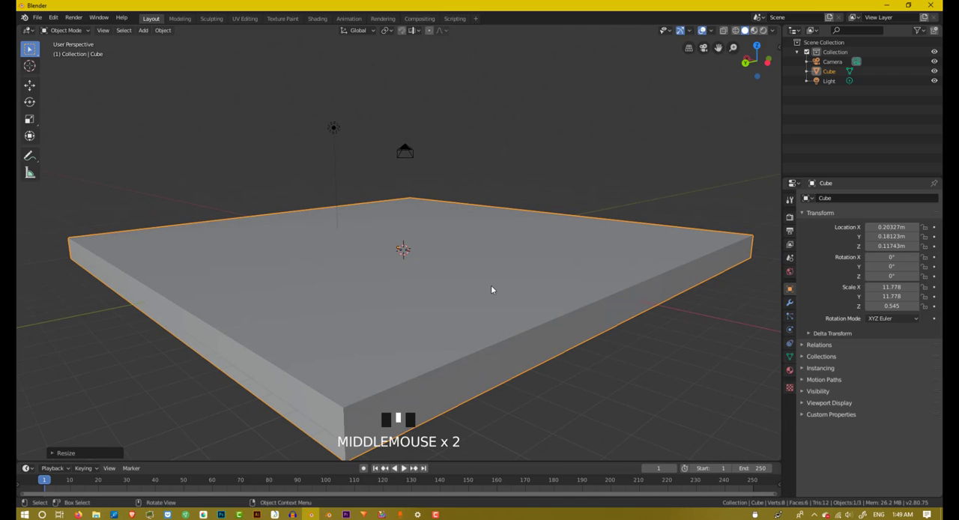
Step: Thin the slab along the Z axis to a Z scale of about 0.078
{"action": "key", "text": "s"}
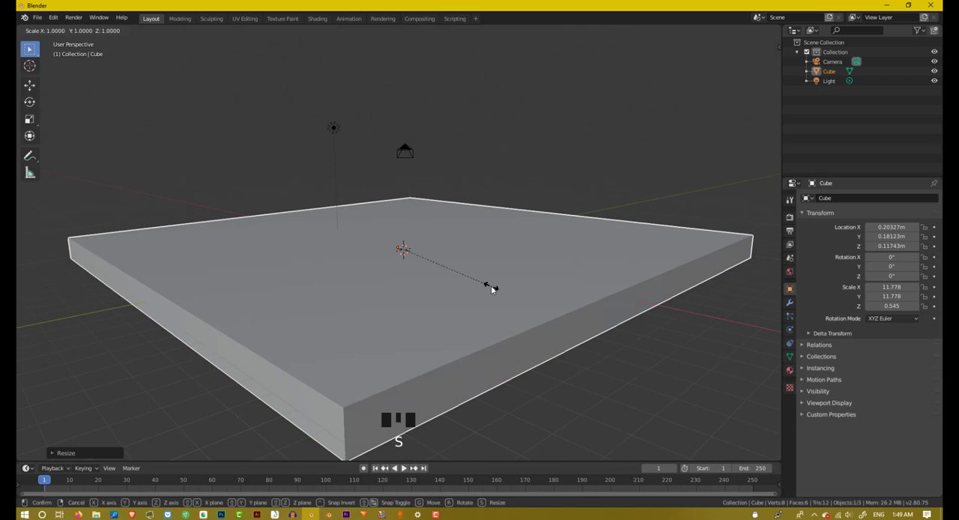
{"action": "key", "text": "z"}
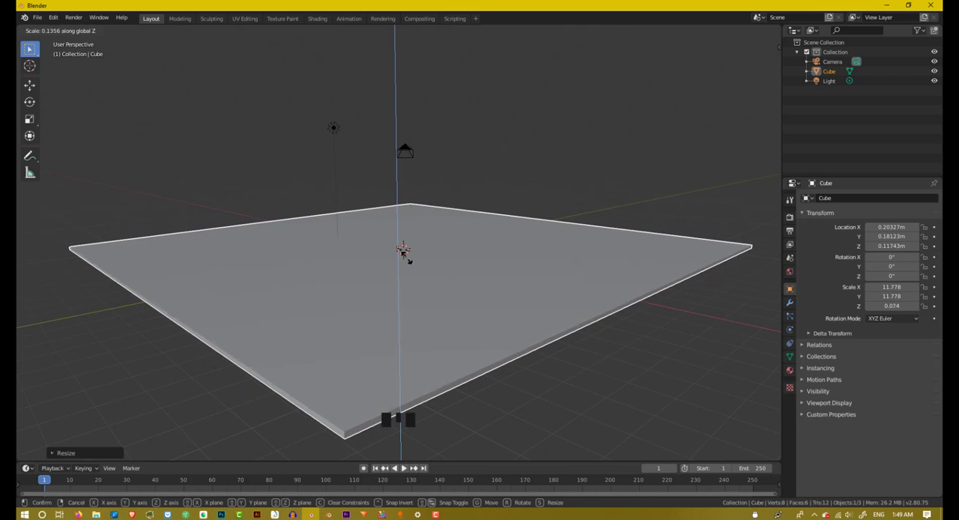
{"action": "left_click", "coordinate": [413, 258]}
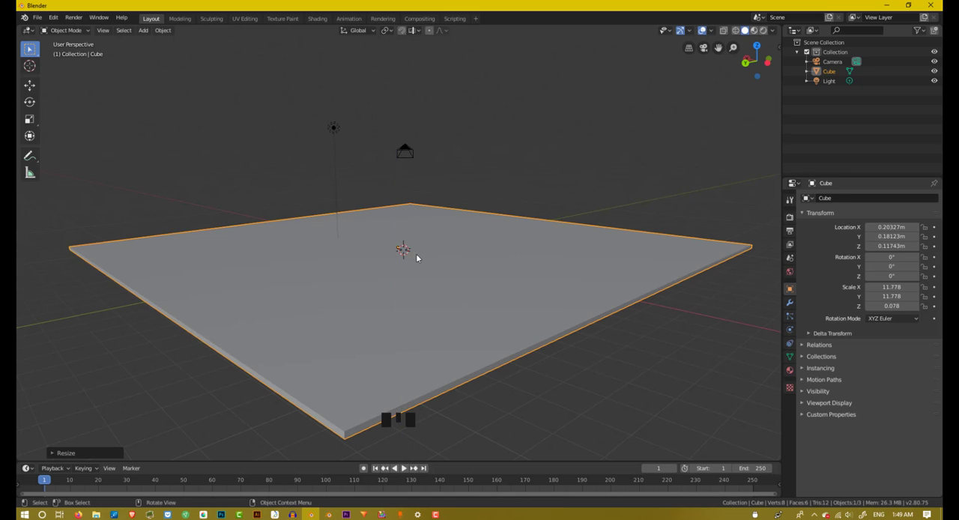
{"action": "middle_click_drag", "start_coordinate": [417, 257], "coordinate": [400, 272]}
{"action": "scroll", "coordinate": [425, 266], "scroll_direction": "up", "scroll_amount": 4}
{"action": "scroll", "coordinate": [400, 272], "scroll_direction": "up", "scroll_amount": 4}
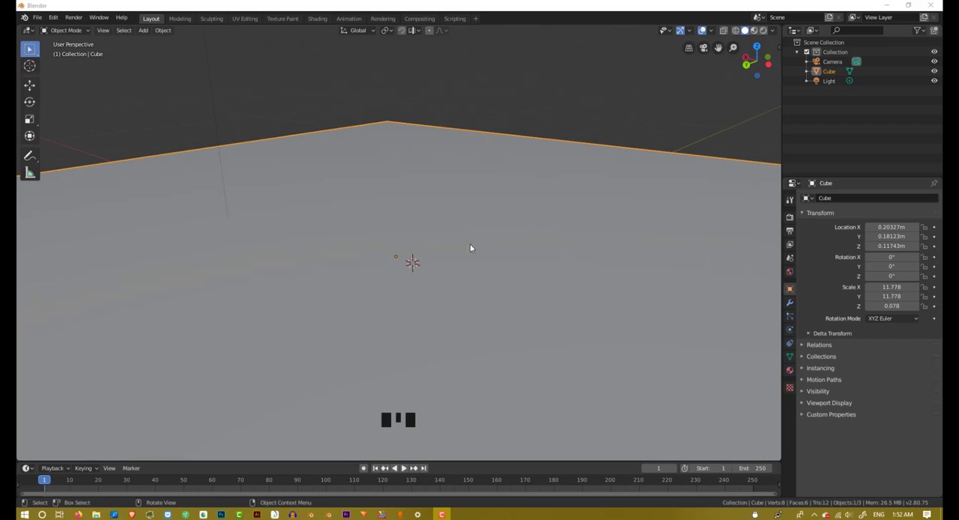
Step: Reposition the 3D cursor at several spots on the slab, ending near the slab's centre
{"action": "scroll", "coordinate": [387, 248], "scroll_direction": "down", "scroll_amount": 3}
{"action": "middle_click_drag", "start_coordinate": [413, 253], "coordinate": [435, 255]}
{"action": "scroll", "coordinate": [418, 268], "scroll_direction": "up", "scroll_amount": 4}
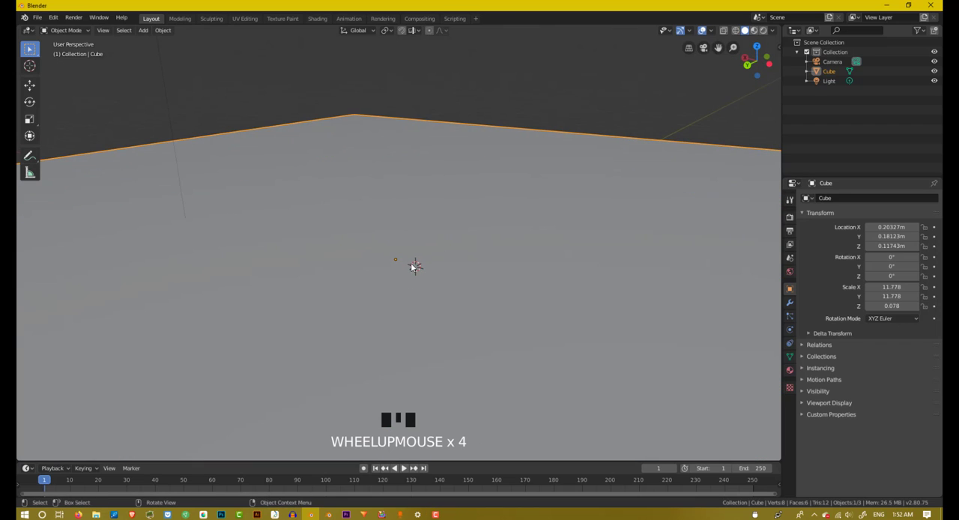
{"action": "scroll", "coordinate": [418, 259], "scroll_direction": "down", "scroll_amount": 1}
{"action": "scroll", "coordinate": [418, 262], "scroll_direction": "down", "scroll_amount": 1}
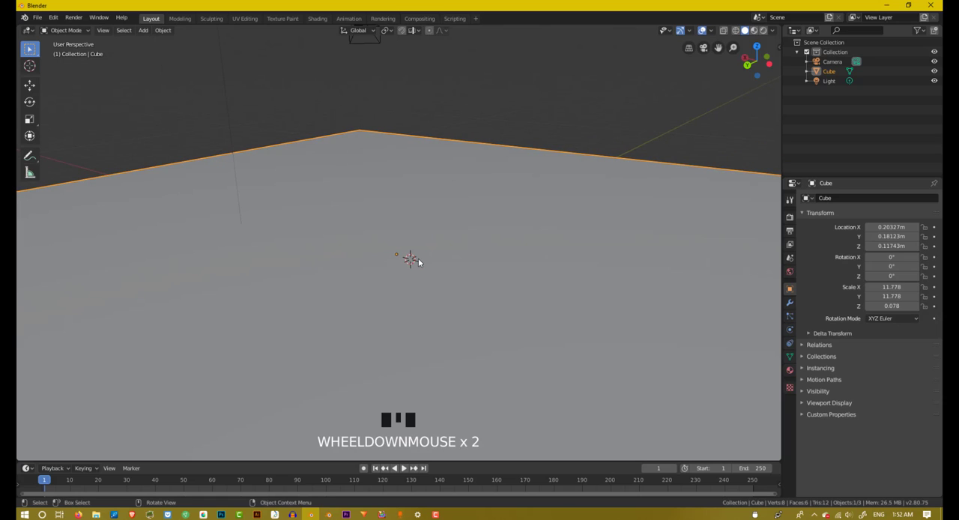
{"action": "right_click", "coordinate": [492, 246], "text": "shift"}
{"action": "right_click", "coordinate": [407, 216], "text": "shift"}
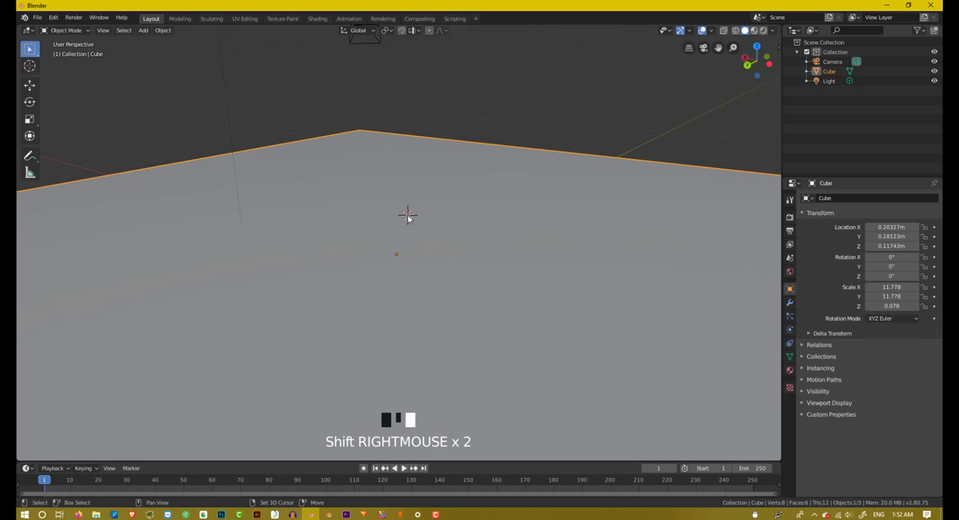
{"action": "right_click", "coordinate": [291, 270], "text": "shift"}
{"action": "right_click", "coordinate": [390, 294], "text": "shift"}
{"action": "right_click", "coordinate": [486, 255], "text": "shift"}
{"action": "right_click", "coordinate": [390, 207], "text": "shift"}
{"action": "right_click", "coordinate": [430, 291], "text": "shift"}
{"action": "right_click", "coordinate": [414, 278], "text": "shift"}
{"action": "scroll", "coordinate": [416, 282], "scroll_direction": "down", "scroll_amount": 2}
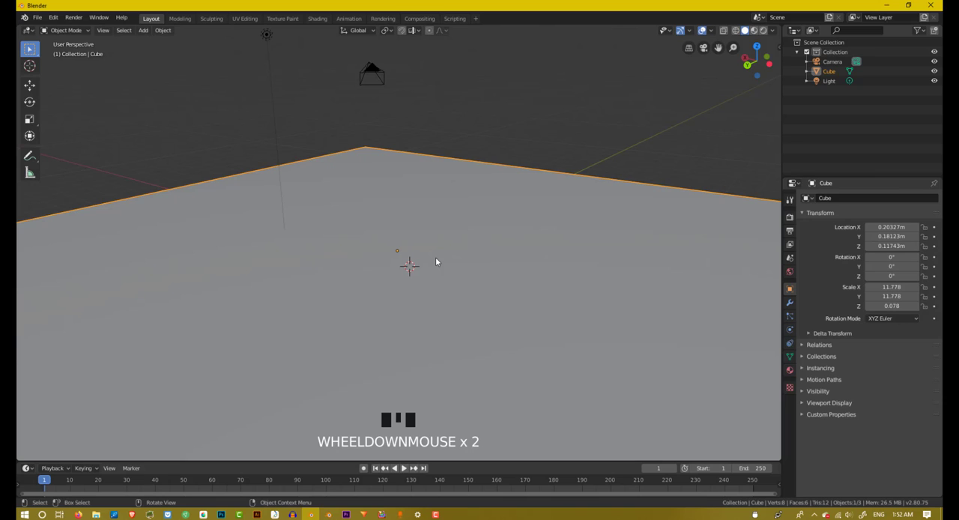
Step: Add a new cube mesh at the 3D cursor on the slab
{"action": "key", "text": "shift+a"}
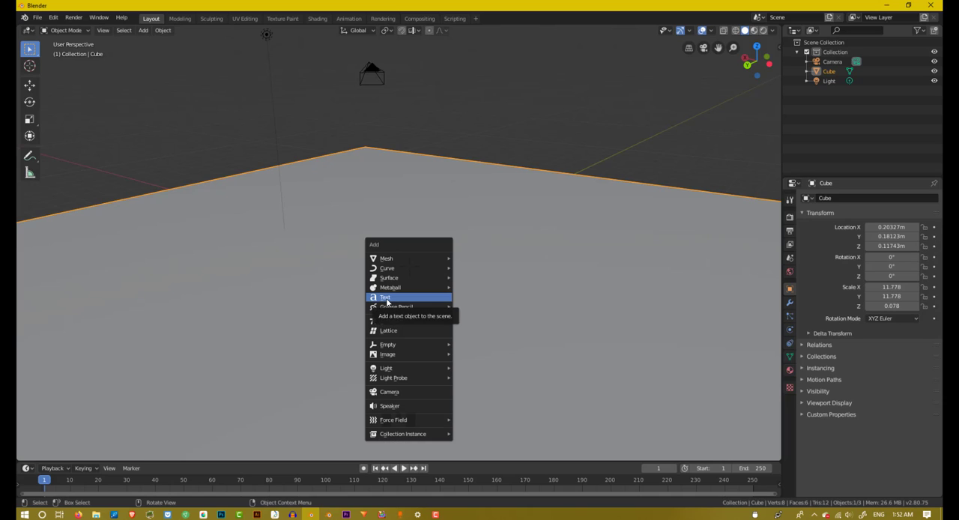
{"action": "mouse_move", "coordinate": [386, 272]}
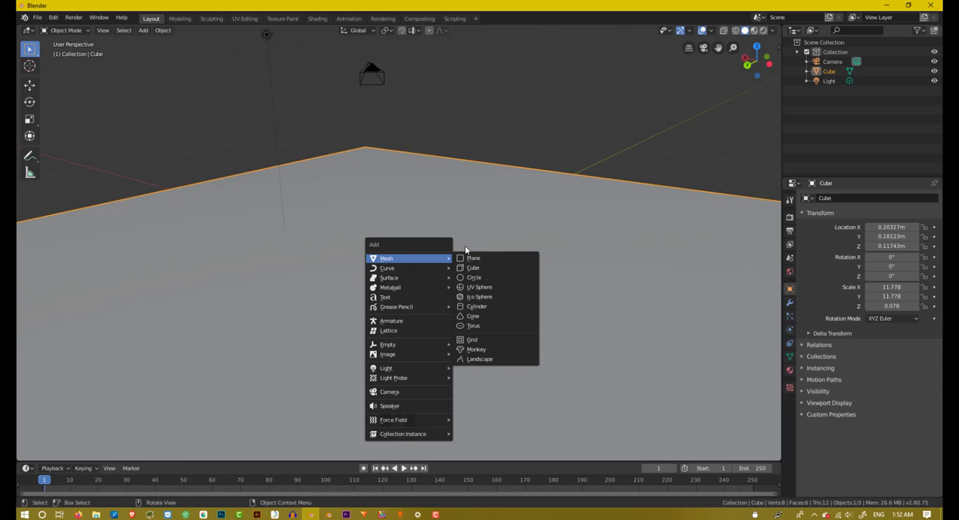
{"action": "left_click", "coordinate": [480, 269]}
{"action": "scroll", "coordinate": [480, 268], "scroll_direction": "down", "scroll_amount": 5}
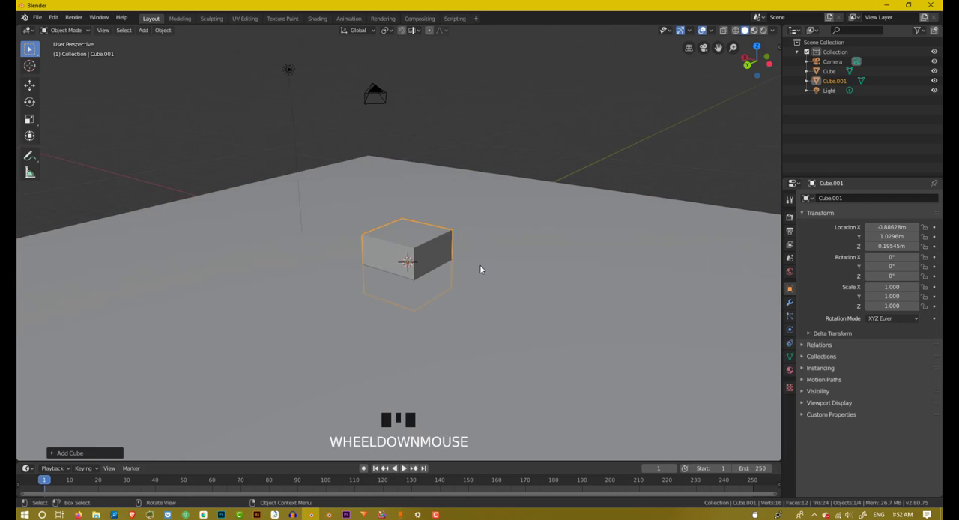
Step: Raise the new cube about 1 m along the Z axis so that it rests on the slab
{"action": "middle_click_drag", "start_coordinate": [480, 268], "coordinate": [514, 247]}
{"action": "scroll", "coordinate": [466, 245], "scroll_direction": "up", "scroll_amount": 2}
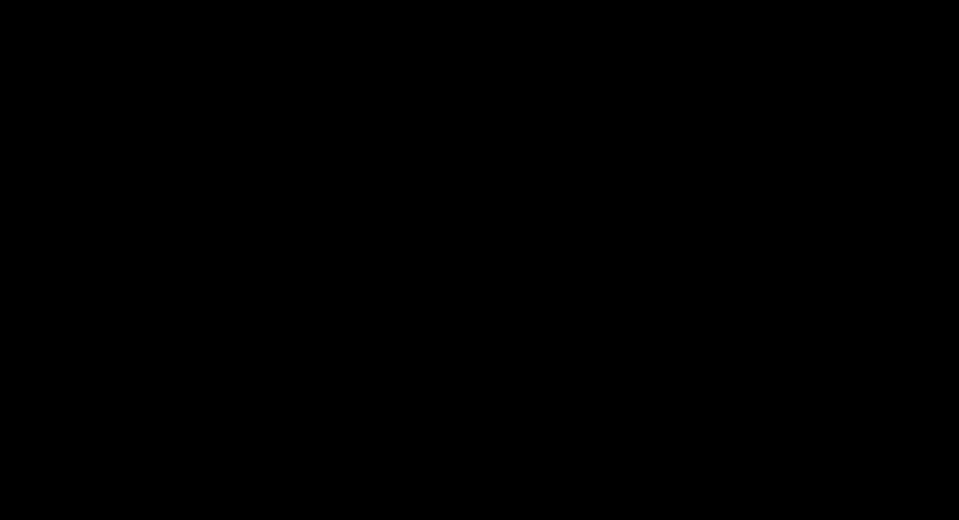
{"action": "scroll", "coordinate": [515, 248], "scroll_direction": "up", "scroll_amount": 4}
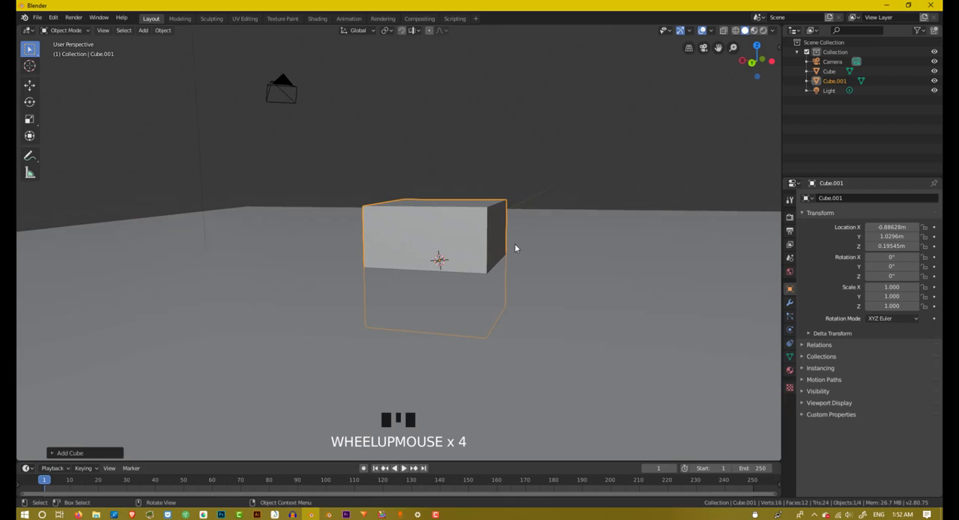
{"action": "key", "text": "g"}
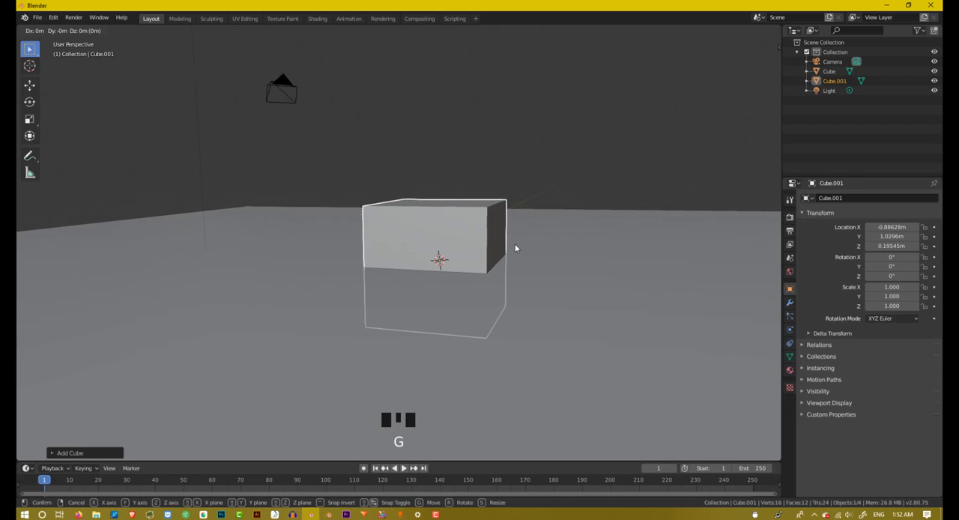
{"action": "key", "text": "z"}
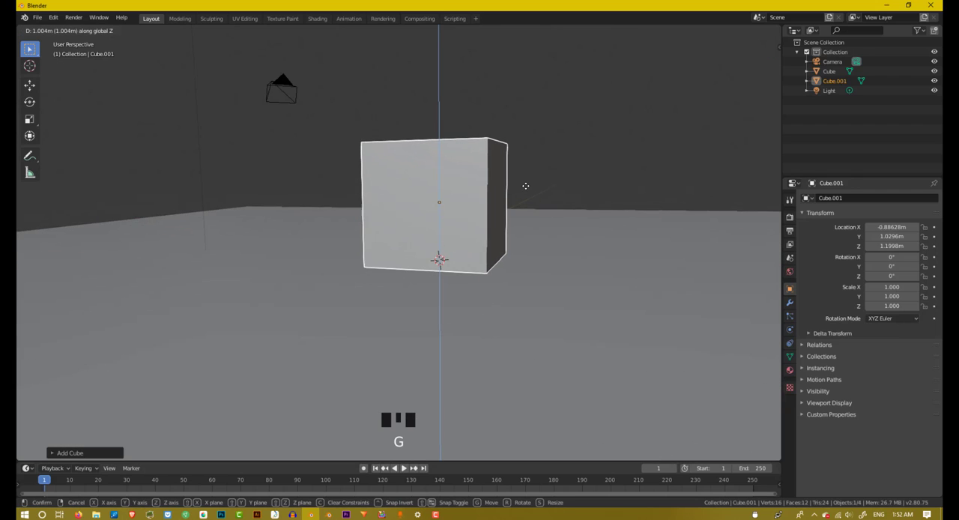
{"action": "left_click", "coordinate": [525, 186]}
Step: Examine the new cube's position on the slab relative to the 3D cursor from several angles and distances
{"action": "middle_click_drag", "start_coordinate": [522, 189], "coordinate": [680, 300]}
{"action": "scroll", "coordinate": [514, 214], "scroll_direction": "up", "scroll_amount": 2}
{"action": "scroll", "coordinate": [491, 265], "scroll_direction": "down", "scroll_amount": 4}
{"action": "scroll", "coordinate": [609, 305], "scroll_direction": "down", "scroll_amount": 2}
{"action": "middle_click_drag", "start_coordinate": [610, 305], "coordinate": [609, 298]}
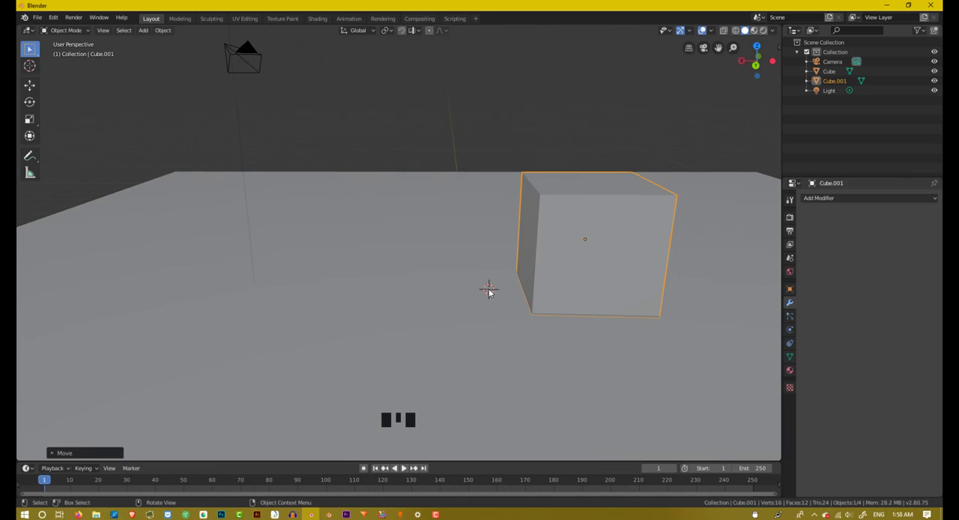
{"action": "scroll", "coordinate": [492, 291], "scroll_direction": "down", "scroll_amount": 2}
{"action": "middle_click_drag", "start_coordinate": [499, 278], "coordinate": [556, 219]}
{"action": "scroll", "coordinate": [522, 233], "scroll_direction": "up", "scroll_amount": 1}
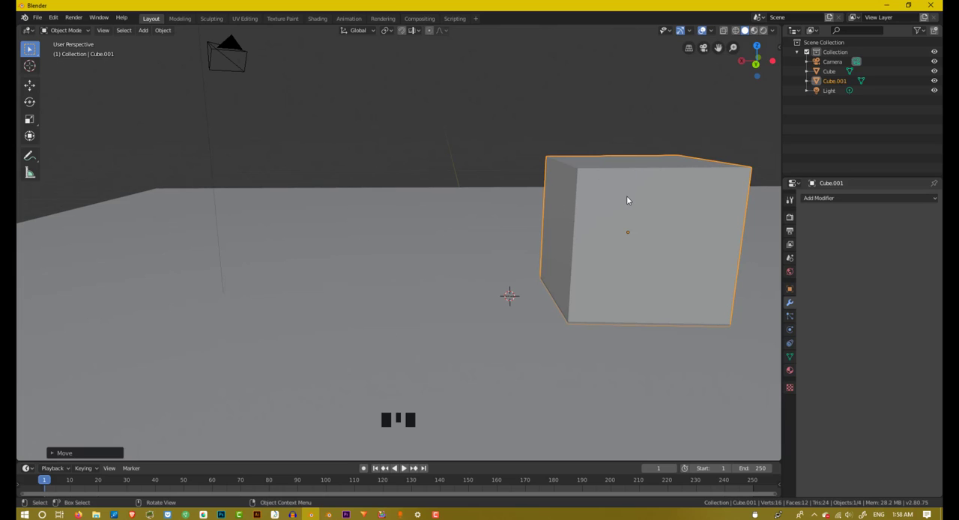
{"action": "scroll", "coordinate": [629, 202], "scroll_direction": "down", "scroll_amount": 2}
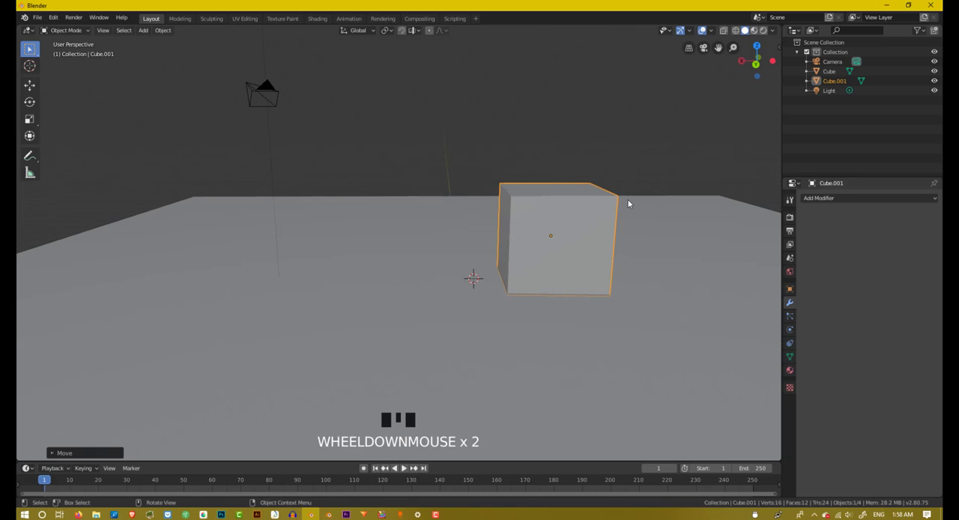
{"action": "middle_click_drag", "start_coordinate": [628, 201], "coordinate": [537, 216], "text": "shift"}
{"action": "scroll", "coordinate": [580, 207], "scroll_direction": "up", "scroll_amount": 2}
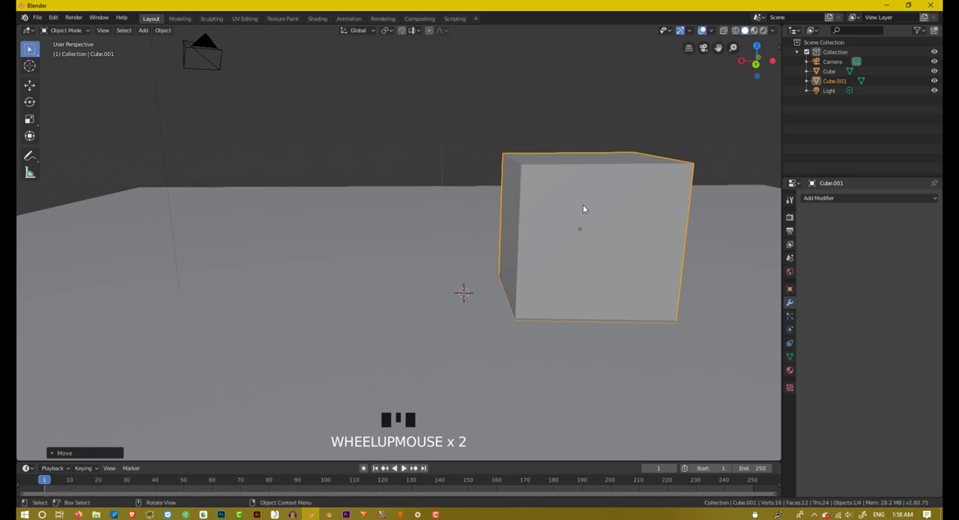
{"action": "scroll", "coordinate": [583, 324], "scroll_direction": "up", "scroll_amount": 1}
{"action": "scroll", "coordinate": [583, 324], "scroll_direction": "down", "scroll_amount": 2}
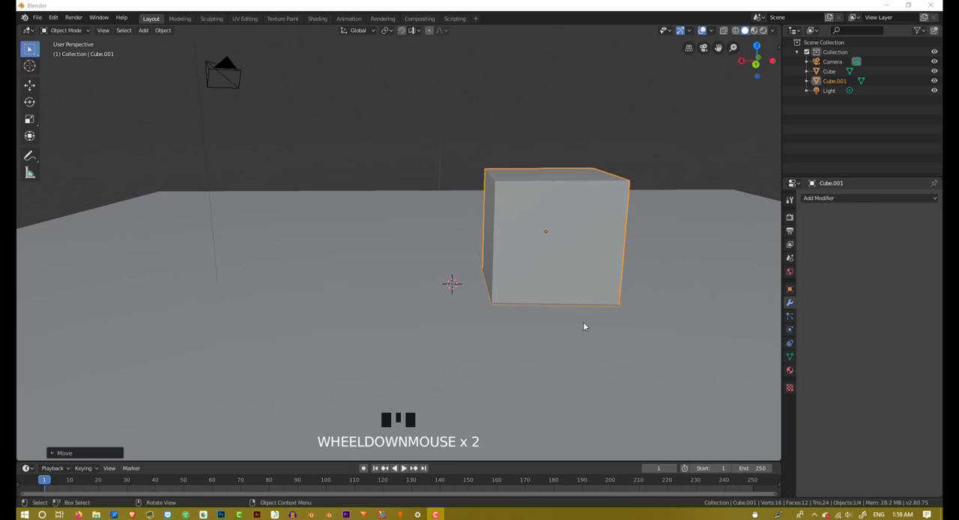
{"action": "middle_click_drag", "start_coordinate": [584, 325], "coordinate": [605, 307], "text": "shift"}
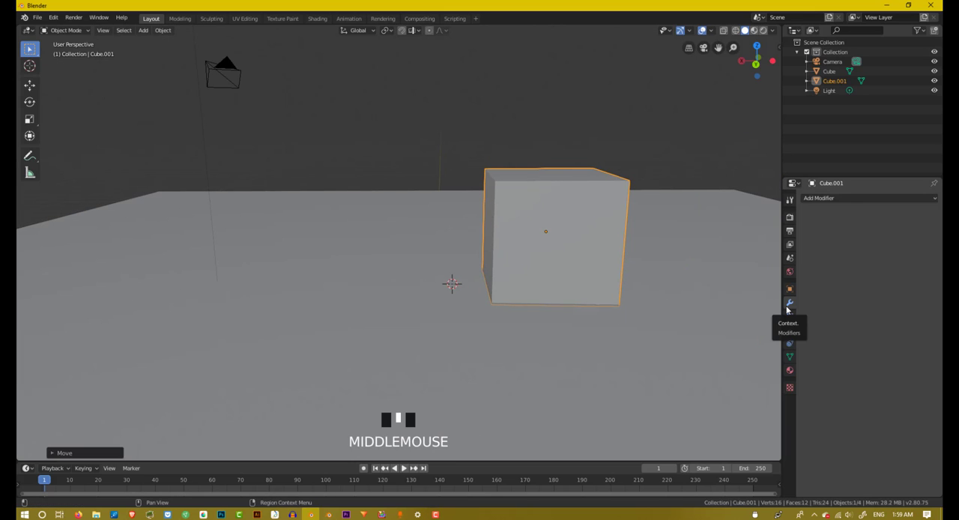
Step: Add a Mirror modifier to the small cube
{"action": "left_click", "coordinate": [824, 198]}
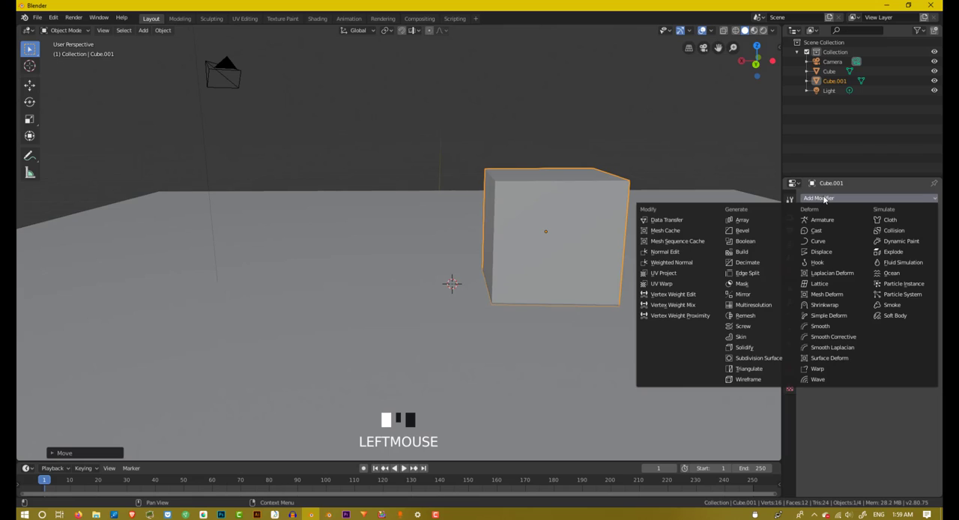
{"action": "left_click", "coordinate": [753, 299]}
{"action": "scroll", "coordinate": [677, 259], "scroll_direction": "up", "scroll_amount": 2}
{"action": "middle_click_drag", "start_coordinate": [676, 259], "coordinate": [677, 261]}
{"action": "scroll", "coordinate": [668, 262], "scroll_direction": "down", "scroll_amount": 2}
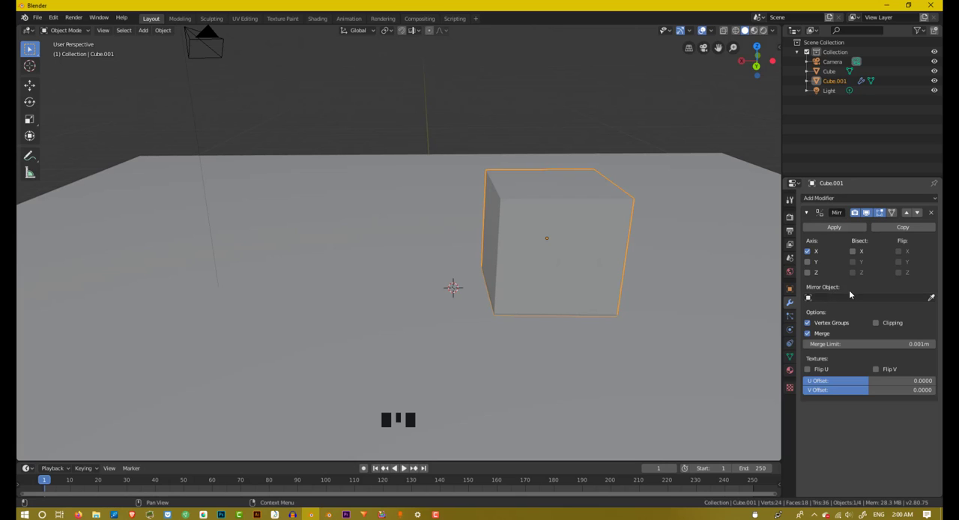
Step: Pick the slab in the viewport as the Mirror modifier's mirror object
{"action": "left_click", "coordinate": [931, 299]}
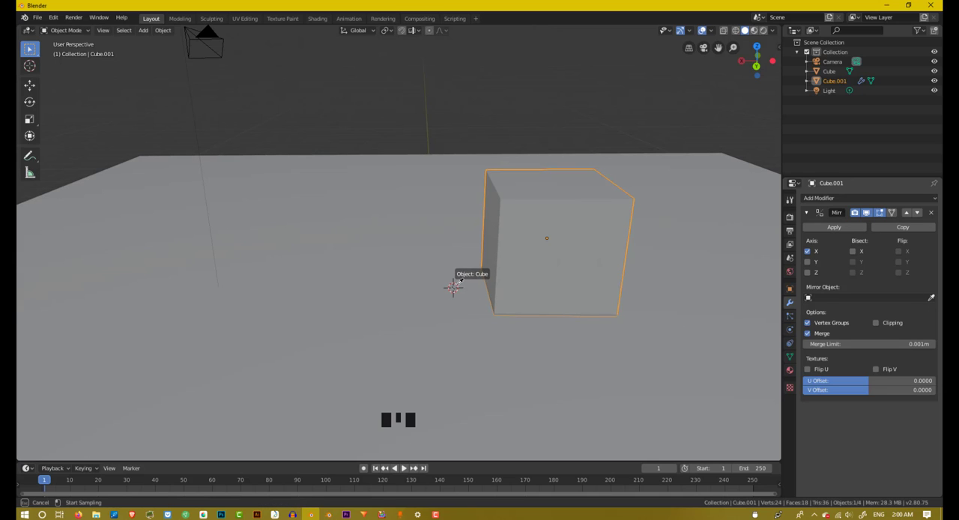
{"action": "left_click", "coordinate": [453, 287]}
{"action": "middle_click_drag", "start_coordinate": [453, 286], "coordinate": [447, 288]}
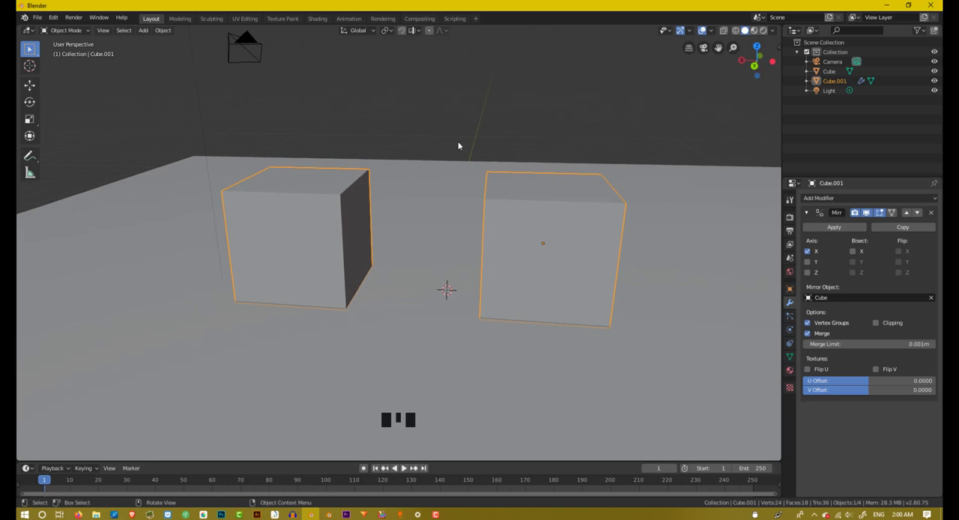
Step: Move the small cube along the X axis toward its mirrored copy, narrowing the gap between them
{"action": "scroll", "coordinate": [406, 288], "scroll_direction": "down", "scroll_amount": 4}
{"action": "middle_click_drag", "start_coordinate": [428, 257], "coordinate": [517, 220]}
{"action": "scroll", "coordinate": [460, 250], "scroll_direction": "up", "scroll_amount": 4}
{"action": "scroll", "coordinate": [510, 225], "scroll_direction": "down", "scroll_amount": 3}
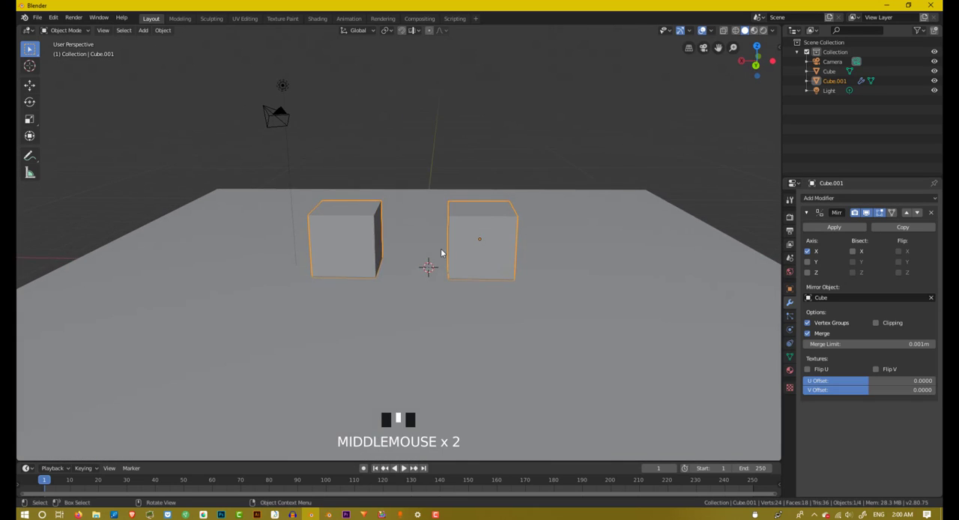
{"action": "scroll", "coordinate": [441, 253], "scroll_direction": "up", "scroll_amount": 4}
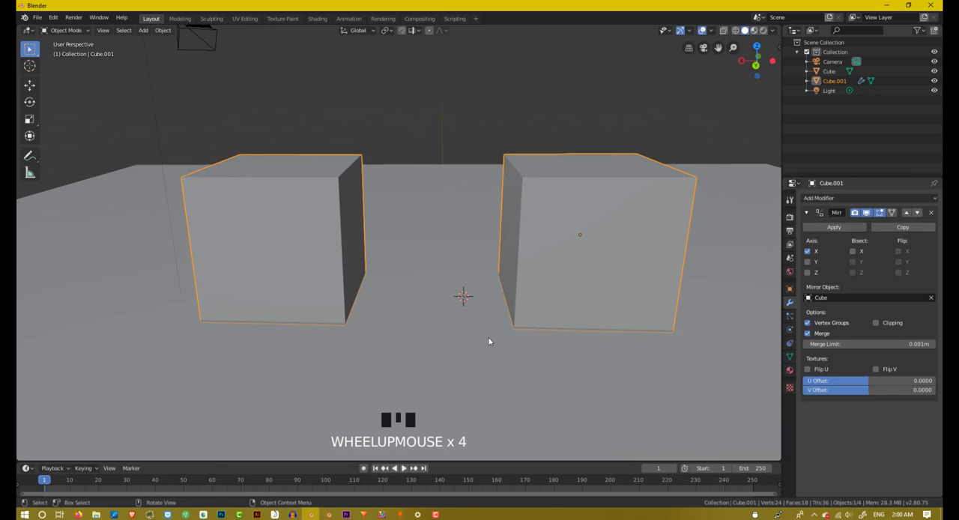
{"action": "key", "text": "g"}
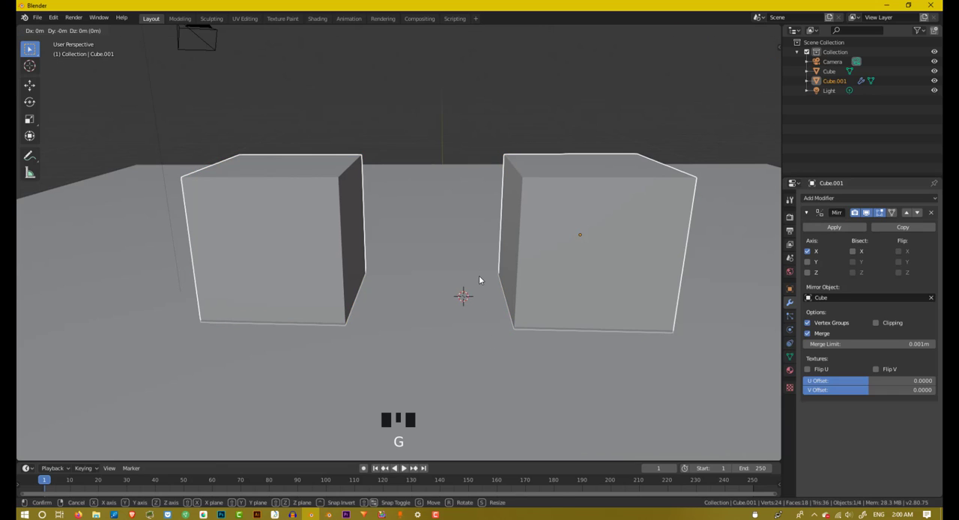
{"action": "key", "text": "x"}
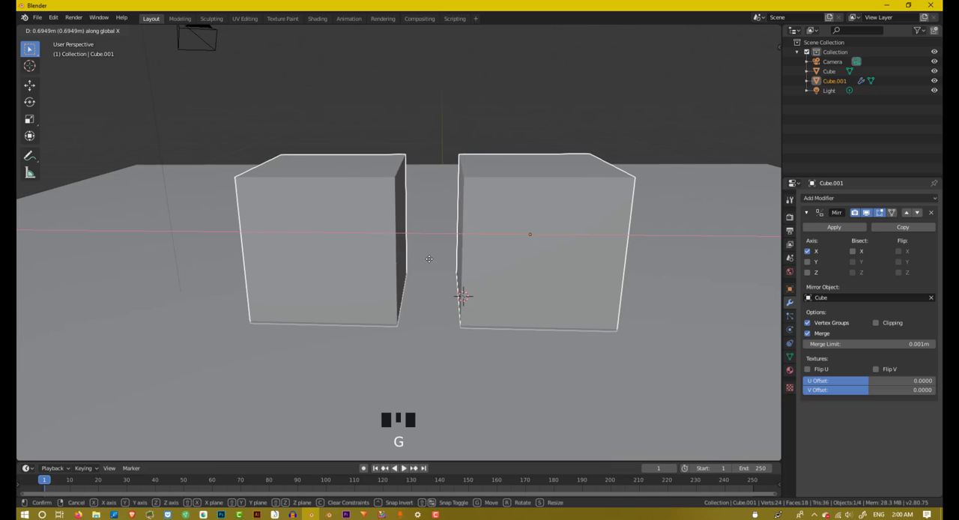
{"action": "left_click", "coordinate": [438, 260]}
{"action": "mouse_move", "coordinate": [438, 261]}
{"action": "middle_mouse_down"}
{"action": "mouse_move", "coordinate": [479, 248]}
{"action": "mouse_move", "coordinate": [447, 239]}
{"action": "mouse_move", "coordinate": [452, 251]}
{"action": "middle_mouse_up"}
{"action": "scroll", "coordinate": [447, 239], "scroll_direction": "down", "scroll_amount": 2}
{"action": "scroll", "coordinate": [514, 263], "scroll_direction": "up", "scroll_amount": 3}
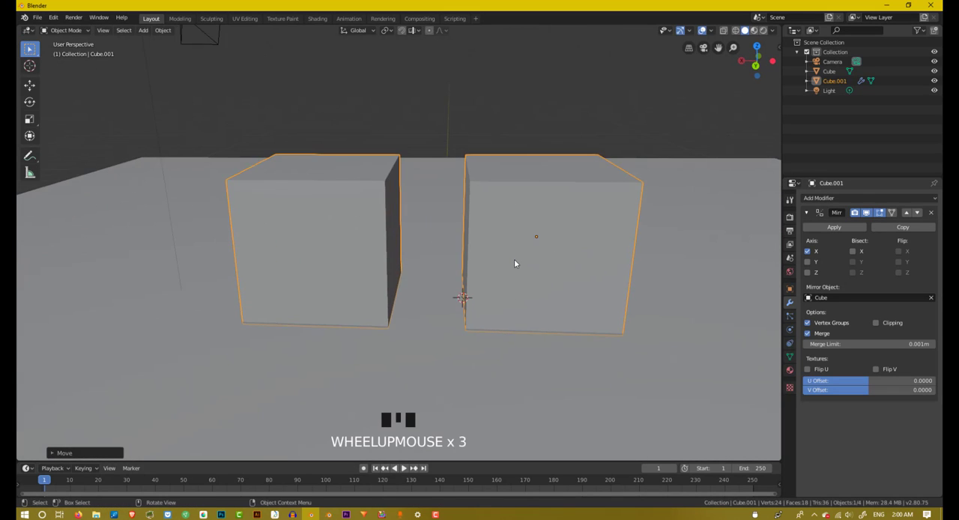
Step: Move the small cube freely, without an axis constraint, slightly away from its mirrored copy
{"action": "key", "text": "g"}
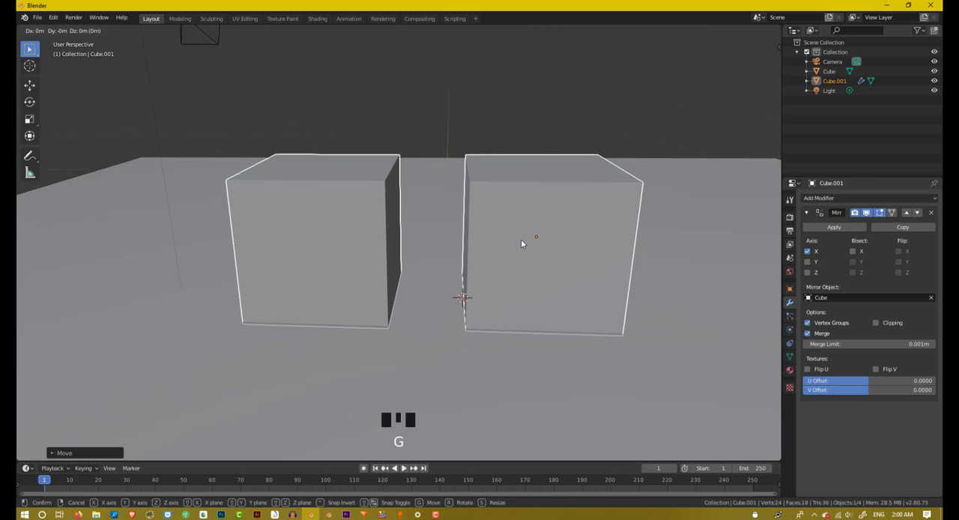
{"action": "left_click", "coordinate": [533, 235]}
{"action": "scroll", "coordinate": [531, 233], "scroll_direction": "down", "scroll_amount": 3}
{"action": "middle_click_drag", "start_coordinate": [533, 237], "coordinate": [543, 239]}
{"action": "scroll", "coordinate": [529, 232], "scroll_direction": "up", "scroll_amount": 3}
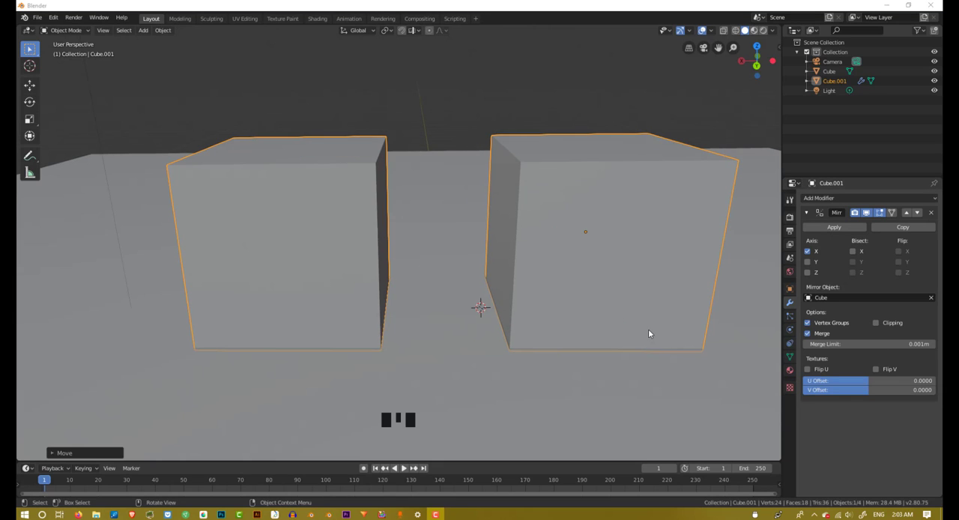
Step: Select the slab beneath the two cubes in place of the mirrored cube
{"action": "scroll", "coordinate": [648, 331], "scroll_direction": "down", "scroll_amount": 3}
{"action": "middle_click_drag", "start_coordinate": [649, 330], "coordinate": [639, 331]}
{"action": "scroll", "coordinate": [637, 329], "scroll_direction": "up", "scroll_amount": 3}
{"action": "left_click", "coordinate": [641, 283]}
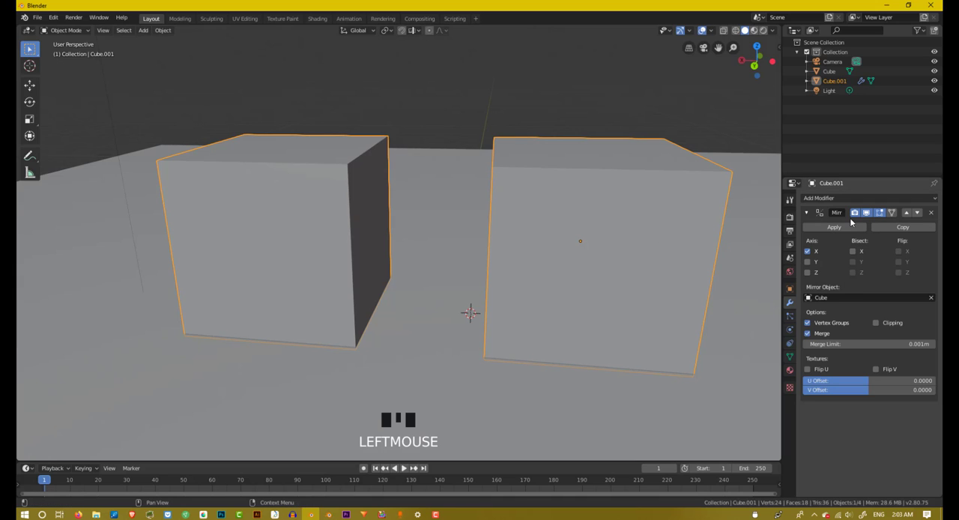
{"action": "scroll", "coordinate": [677, 299], "scroll_direction": "down", "scroll_amount": 5}
{"action": "left_click", "coordinate": [635, 239]}
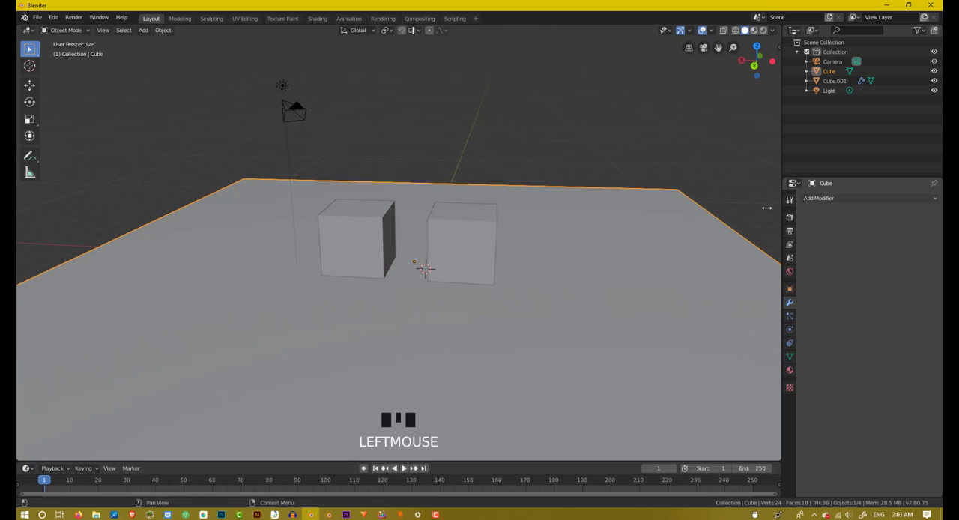
{"action": "scroll", "coordinate": [620, 240], "scroll_direction": "up", "scroll_amount": 1}
{"action": "middle_click_drag", "start_coordinate": [620, 239], "coordinate": [637, 242]}
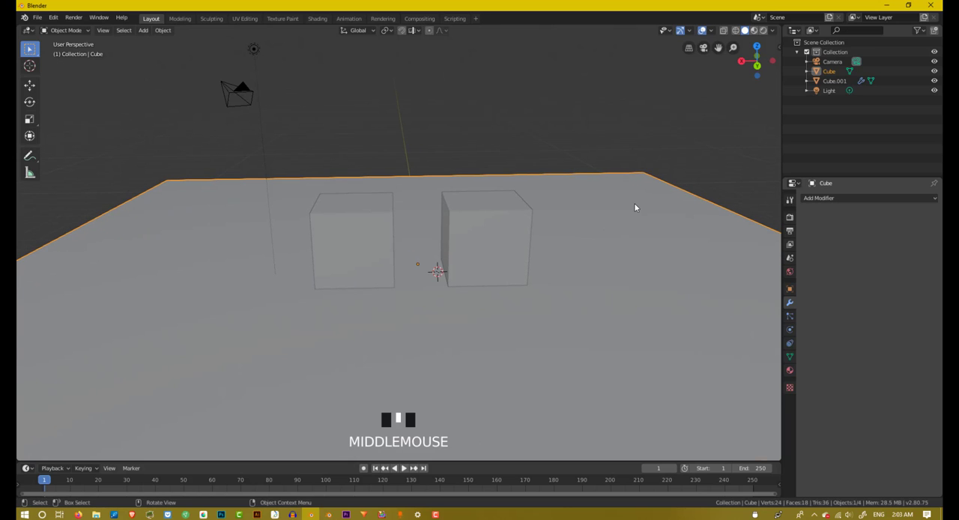
Step: Select the small mirrored cube instead of the slab and enter Edit Mode on its mesh
{"action": "scroll", "coordinate": [440, 253], "scroll_direction": "down", "scroll_amount": 4}
{"action": "scroll", "coordinate": [442, 252], "scroll_direction": "up", "scroll_amount": 5}
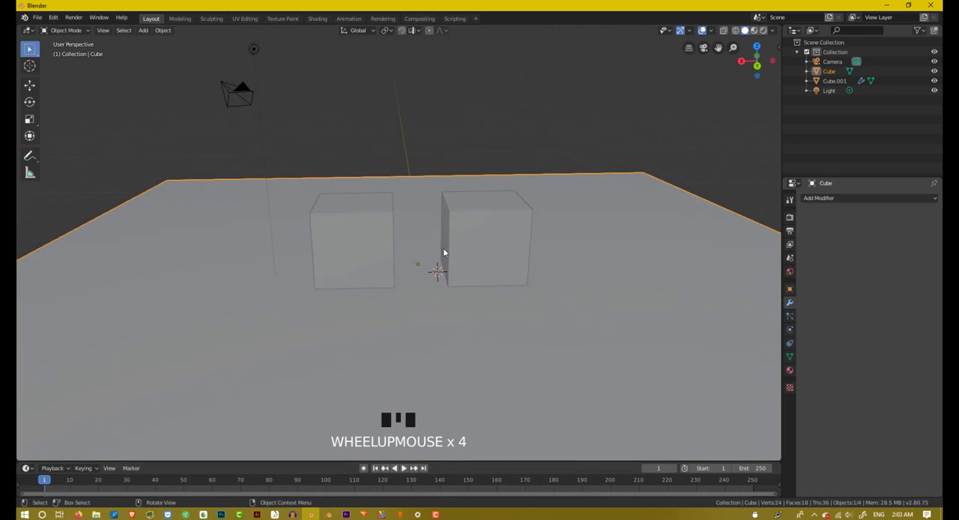
{"action": "left_click", "coordinate": [519, 218]}
{"action": "middle_click_drag", "start_coordinate": [519, 218], "coordinate": [526, 205]}
{"action": "scroll", "coordinate": [517, 217], "scroll_direction": "up", "scroll_amount": 3}
{"action": "scroll", "coordinate": [550, 186], "scroll_direction": "down", "scroll_amount": 2}
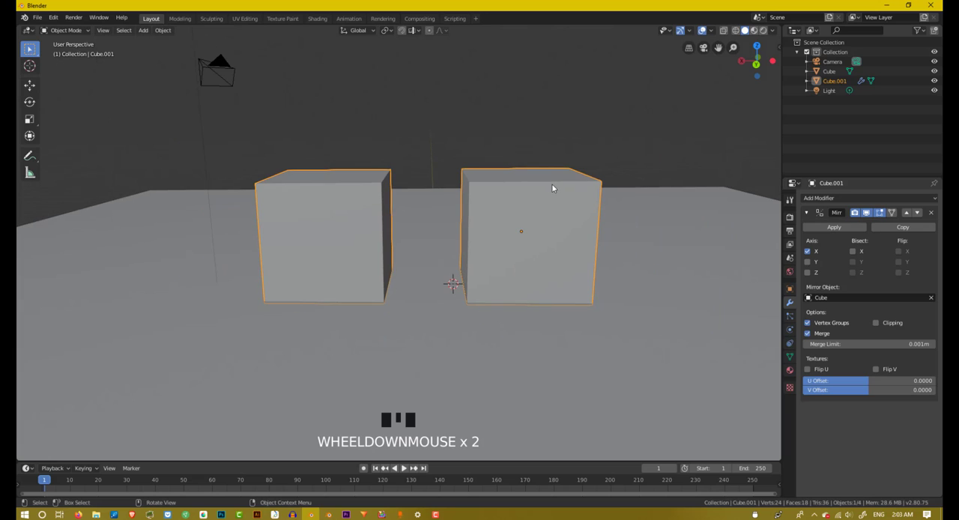
{"action": "key", "text": "Tab"}
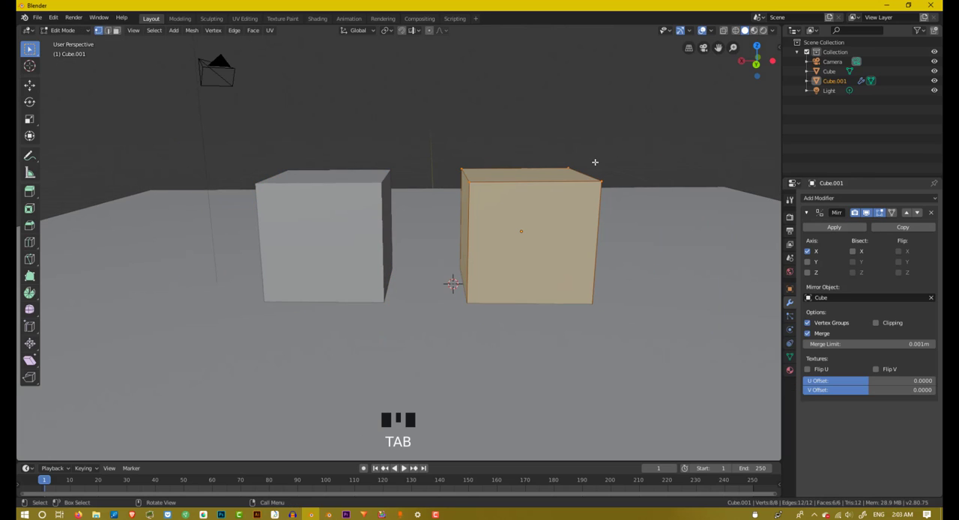
Step: Switch to face selection and select only the small cube's face perpendicular to the Y axis
{"action": "middle_click_drag", "start_coordinate": [595, 160], "coordinate": [605, 171]}
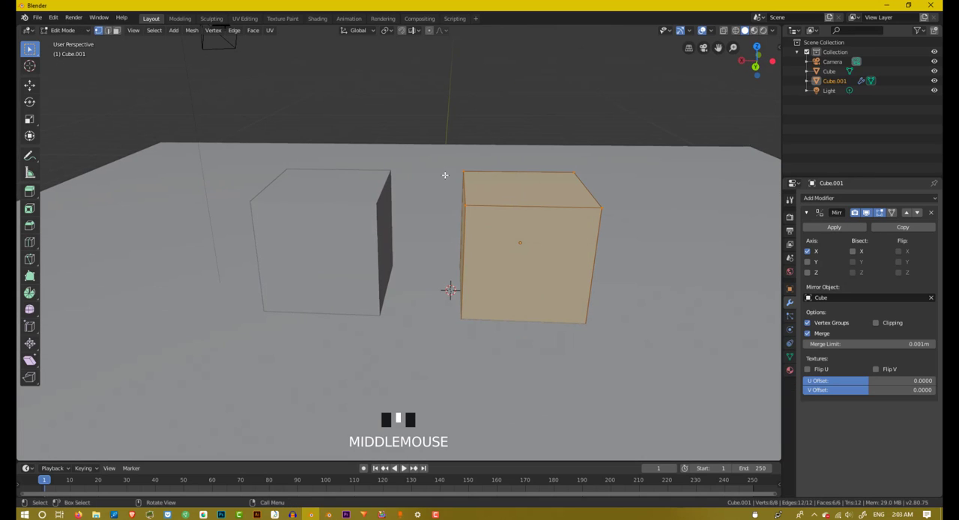
{"action": "mouse_move", "coordinate": [558, 195]}
{"action": "middle_mouse_down"}
{"action": "mouse_move", "coordinate": [554, 217]}
{"action": "mouse_move", "coordinate": [544, 194]}
{"action": "middle_mouse_up"}
{"action": "middle_click_drag", "start_coordinate": [528, 245], "coordinate": [463, 224]}
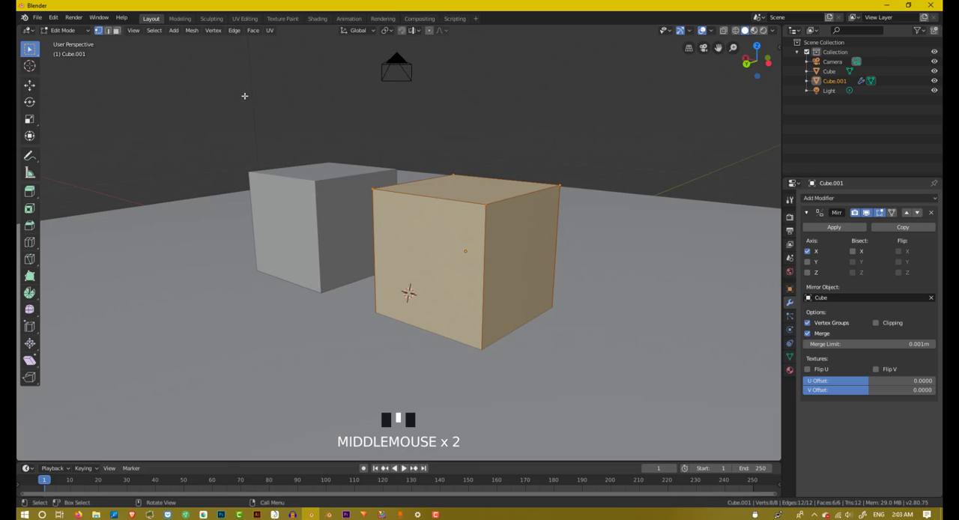
{"action": "left_click", "coordinate": [107, 30]}
{"action": "left_click", "coordinate": [116, 30]}
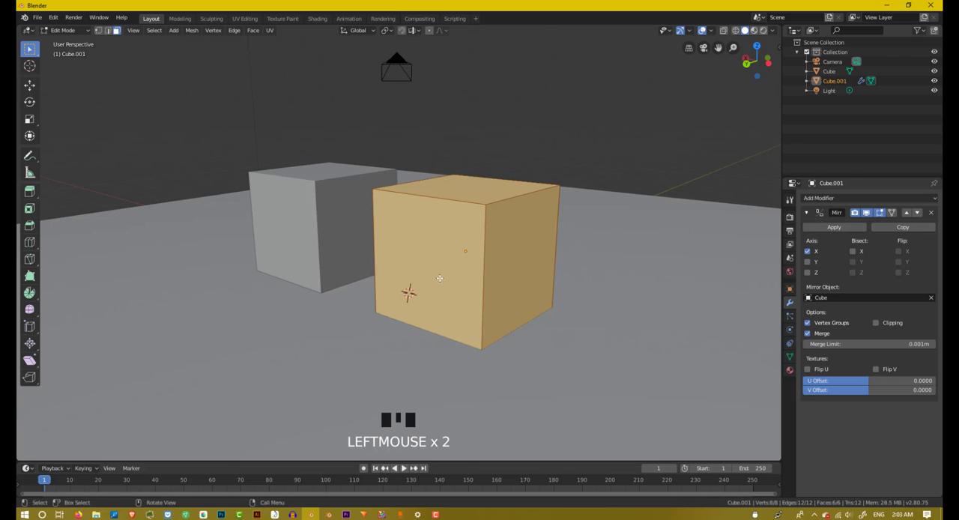
{"action": "left_click", "coordinate": [439, 225]}
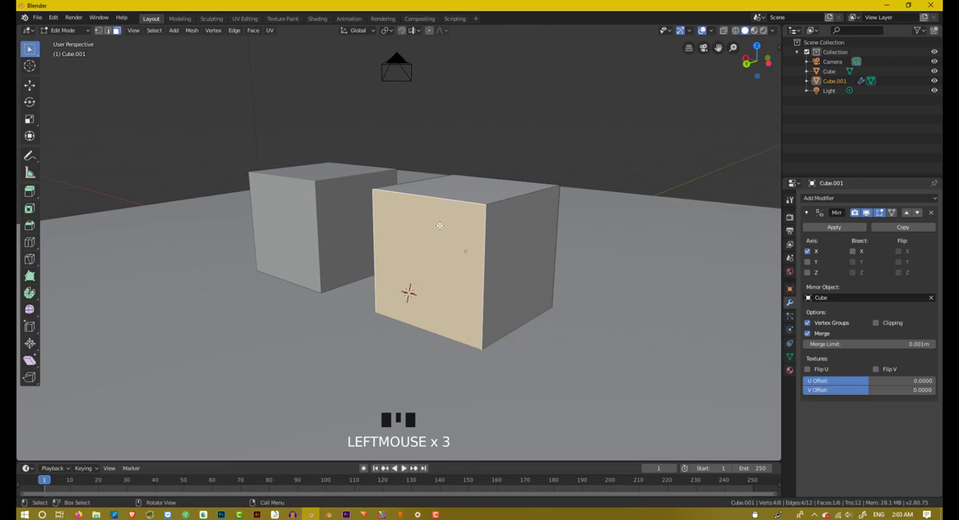
Step: Move the selected face inward along the Y axis to make the cube and its mirrored copy thinner
{"action": "key", "text": "g"}
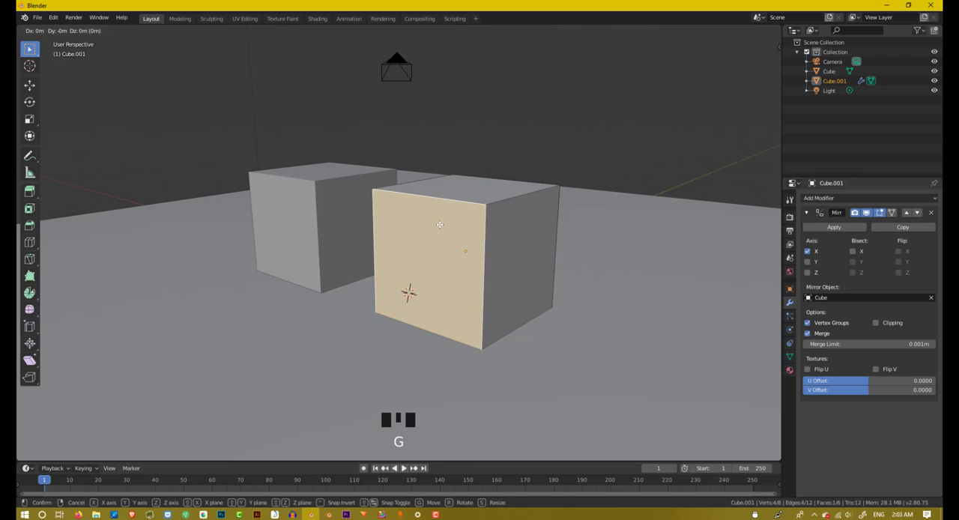
{"action": "key", "text": "y"}
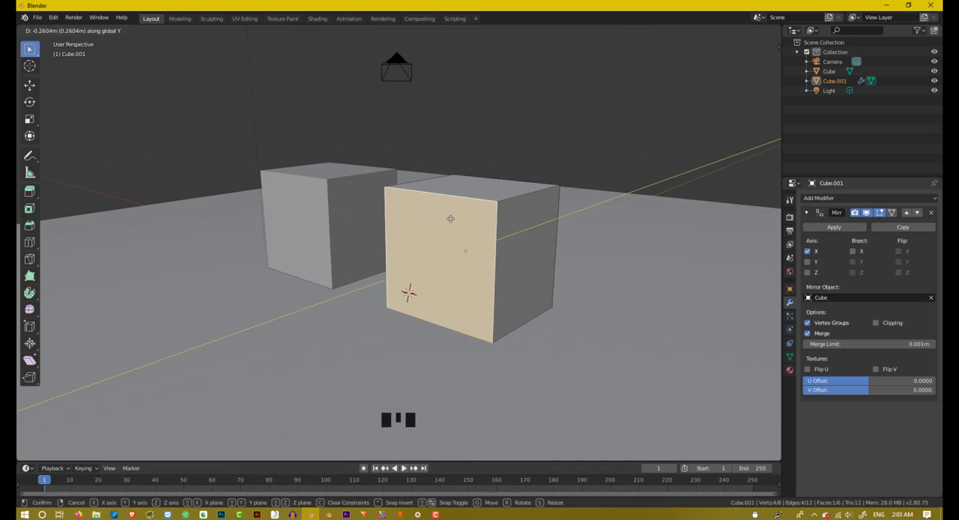
{"action": "left_click", "coordinate": [482, 205]}
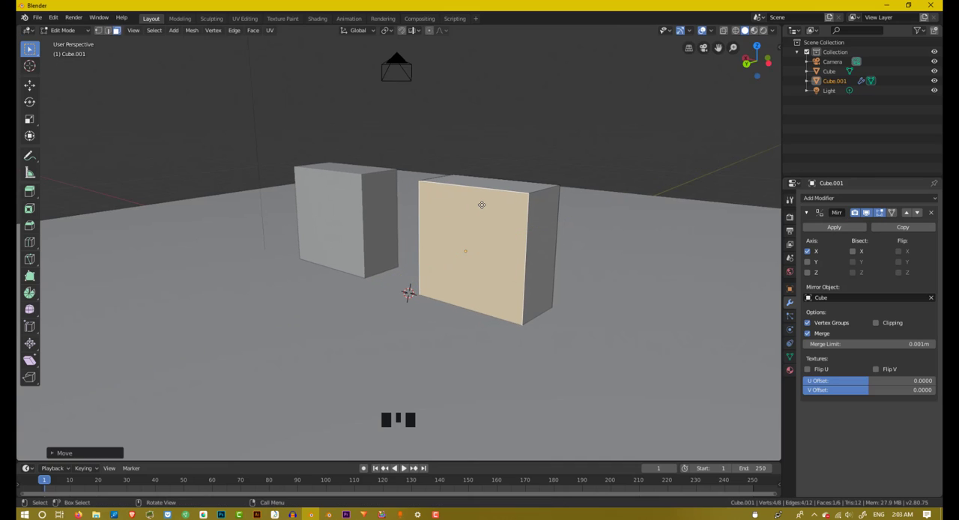
Step: Select the opposite face of the thinned cube and move it along the Y axis
{"action": "middle_click_drag", "start_coordinate": [482, 205], "coordinate": [388, 265]}
{"action": "left_click", "coordinate": [400, 272]}
{"action": "left_click", "coordinate": [391, 268]}
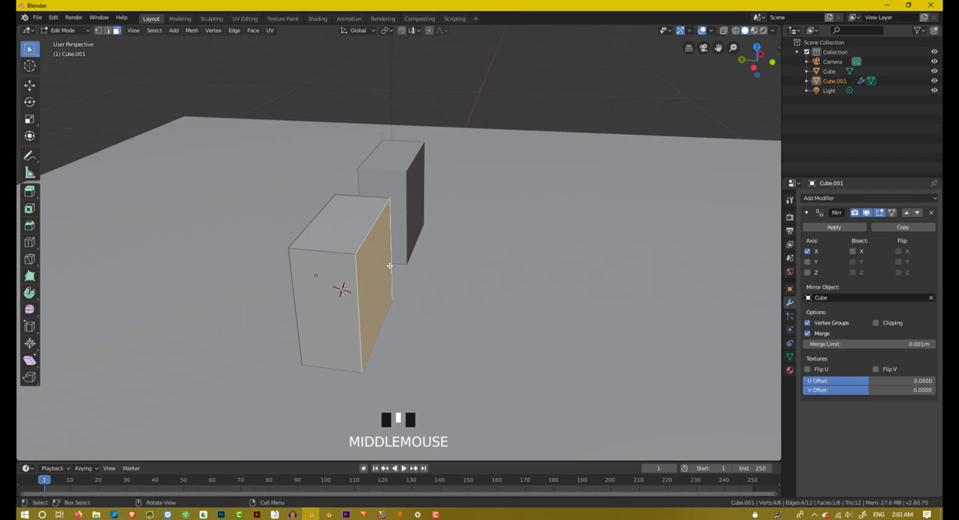
{"action": "key", "text": "g"}
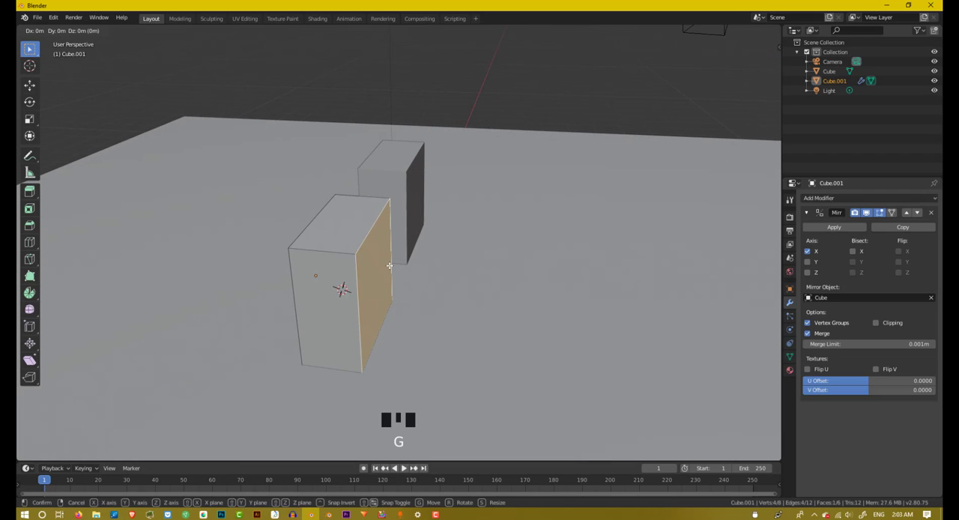
{"action": "key", "text": "y"}
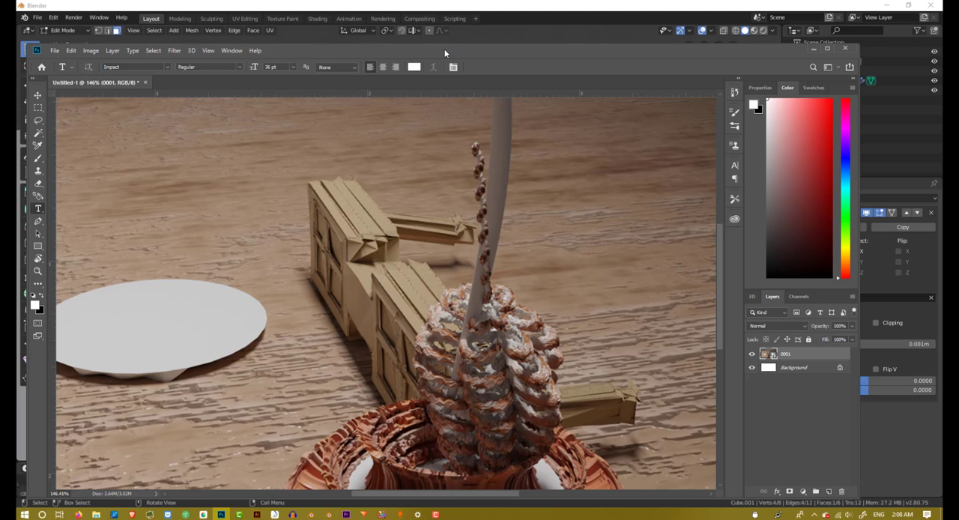
Step: Move the Photoshop window off the Blender viewport and shift the selected face outward about 0.73 m along the Y axis
{"action": "left_click_drag", "start_coordinate": [445, 53], "coordinate": [958, 63]}
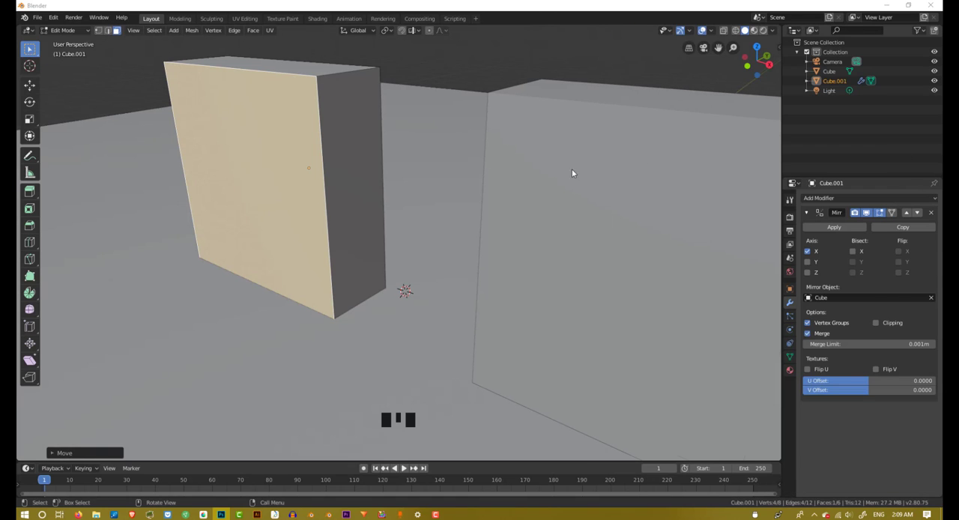
{"action": "middle_click_drag", "start_coordinate": [572, 173], "coordinate": [541, 241]}
{"action": "scroll", "coordinate": [420, 254], "scroll_direction": "down", "scroll_amount": 4}
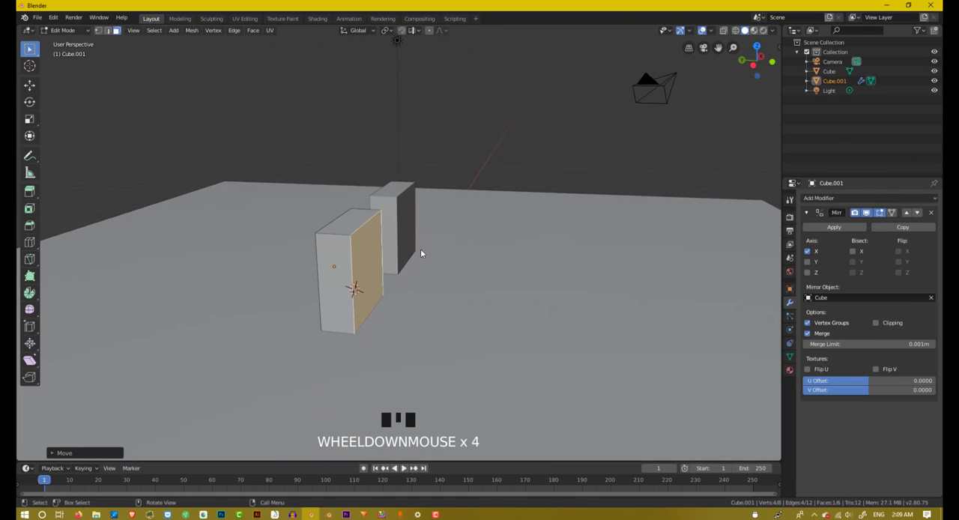
{"action": "scroll", "coordinate": [408, 253], "scroll_direction": "up", "scroll_amount": 2}
{"action": "middle_click_drag", "start_coordinate": [345, 213], "coordinate": [374, 232]}
{"action": "scroll", "coordinate": [374, 238], "scroll_direction": "up", "scroll_amount": 2}
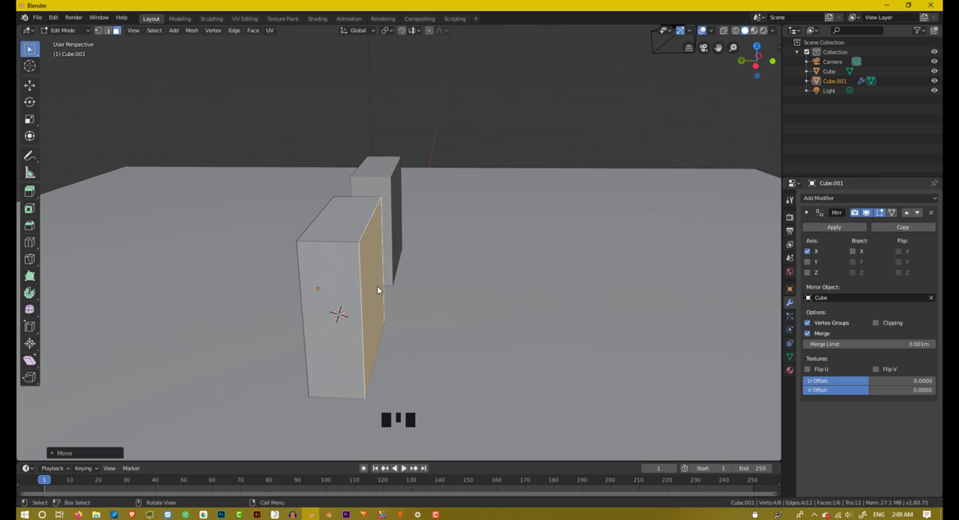
{"action": "key", "text": "g"}
{"action": "key", "text": "y"}
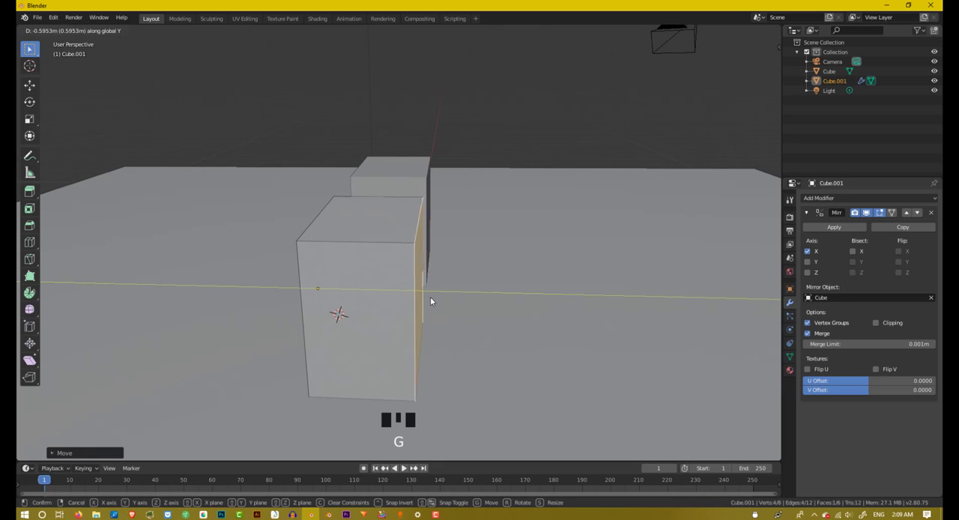
{"action": "left_click", "coordinate": [438, 303]}
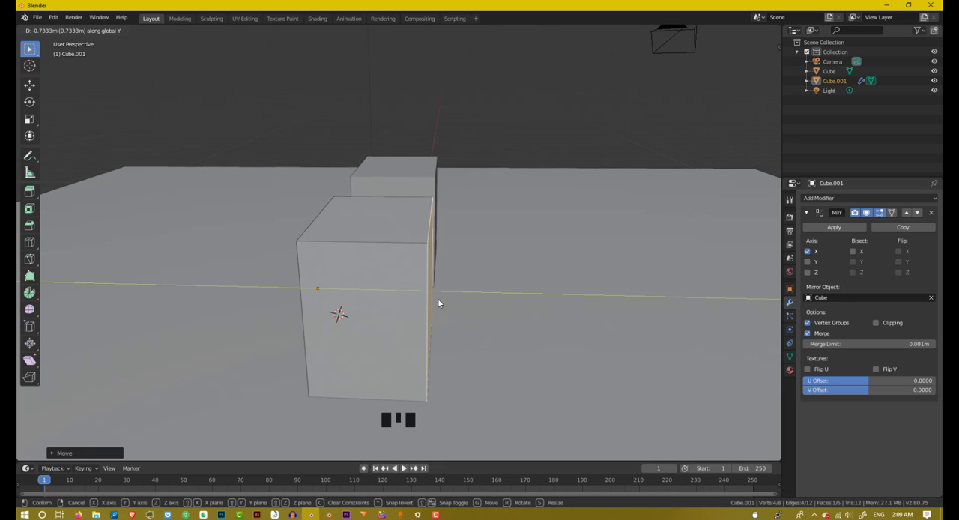
Step: Try a horizontal loop cut around the cube, sliding it slightly toward the upper face
{"action": "middle_click_drag", "start_coordinate": [427, 292], "coordinate": [533, 299]}
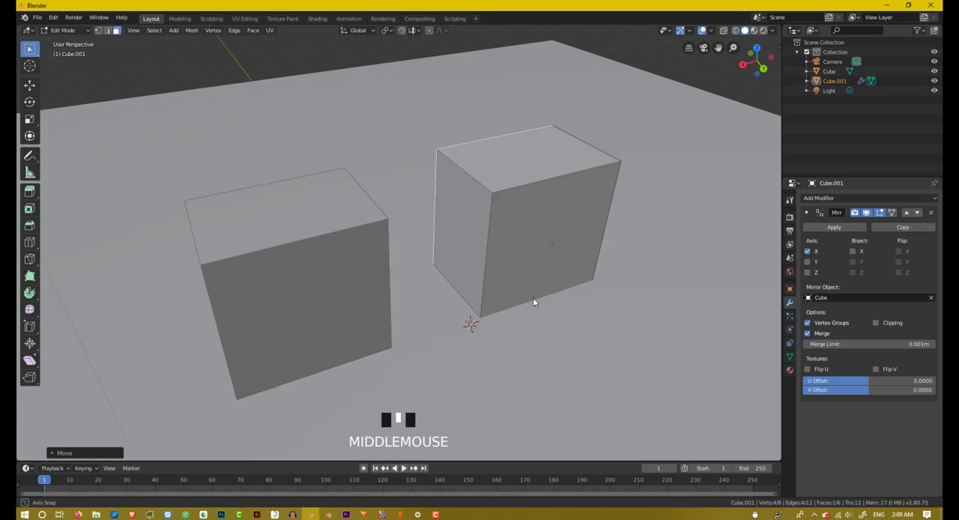
{"action": "scroll", "coordinate": [475, 251], "scroll_direction": "up", "scroll_amount": 2}
{"action": "middle_click_drag", "start_coordinate": [475, 251], "coordinate": [501, 233]}
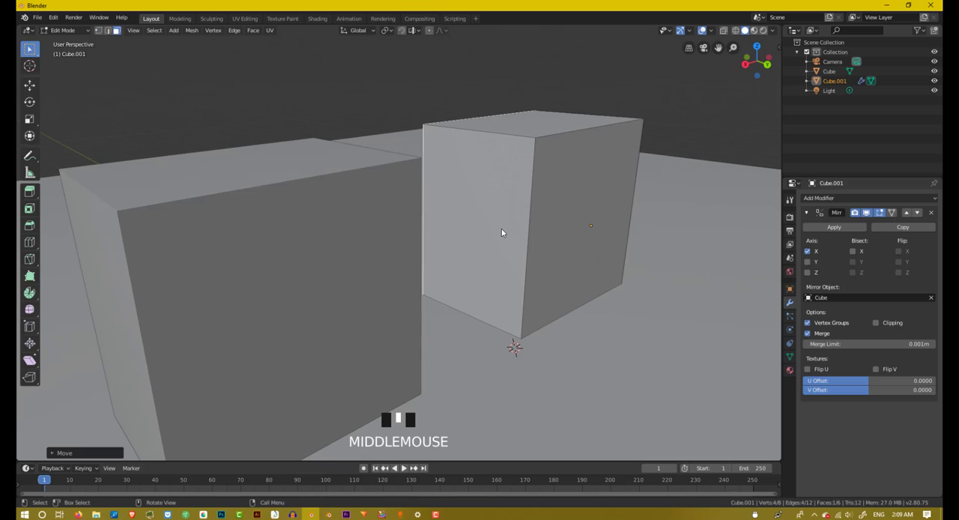
{"action": "key", "text": "ctrl"}
{"action": "key", "text": "ctrl+r"}
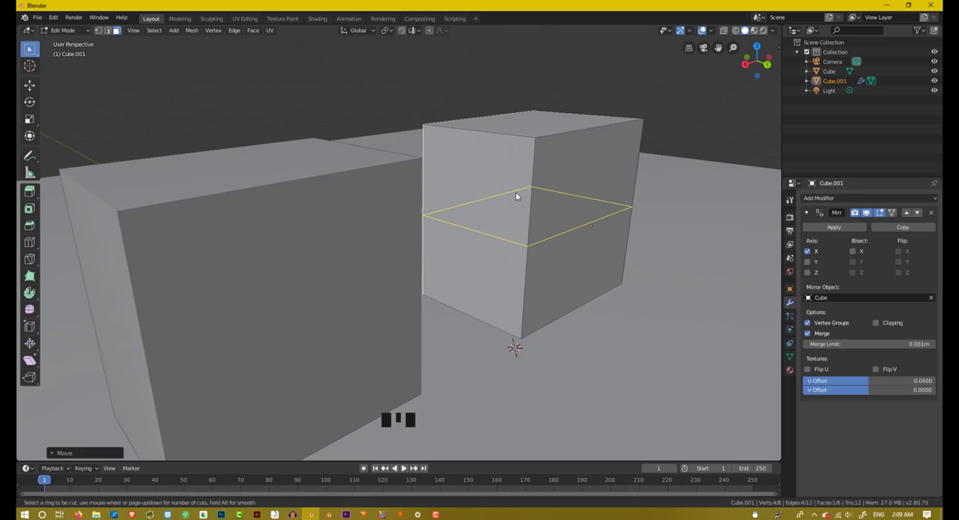
{"action": "left_click", "coordinate": [515, 192]}
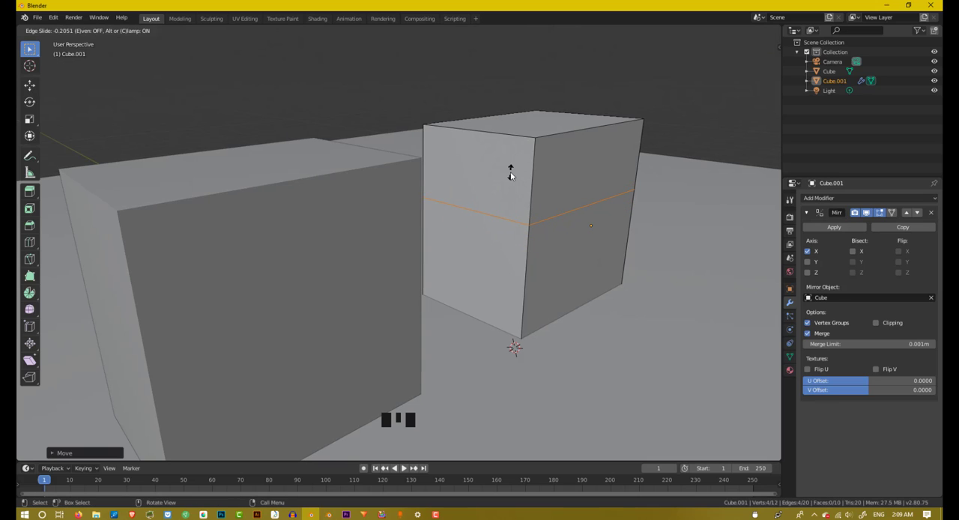
{"action": "left_click", "coordinate": [510, 175]}
{"action": "key", "text": "ctrl+z"}
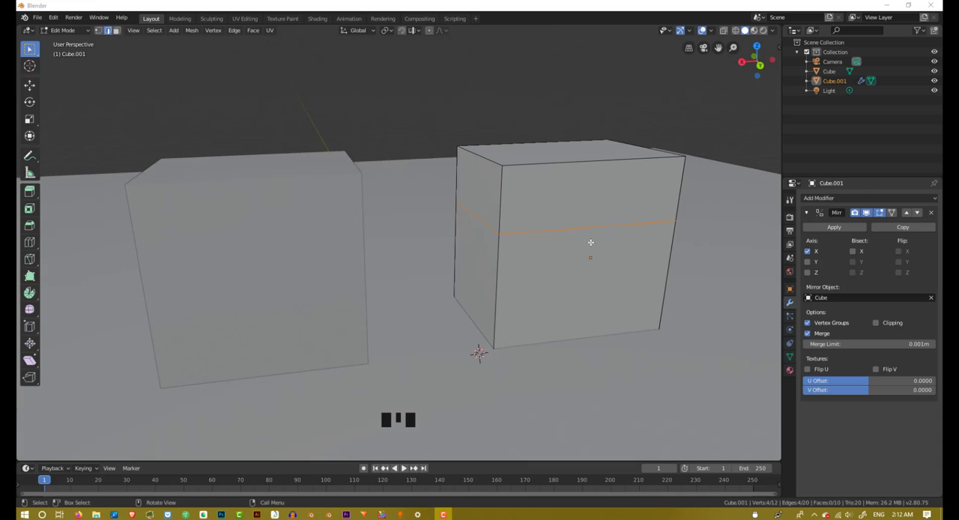
Step: Cut a second horizontal edge loop around the lower section of the cube, below the existing loop
{"action": "left_click", "coordinate": [589, 246]}
{"action": "middle_click_drag", "start_coordinate": [588, 246], "coordinate": [595, 225]}
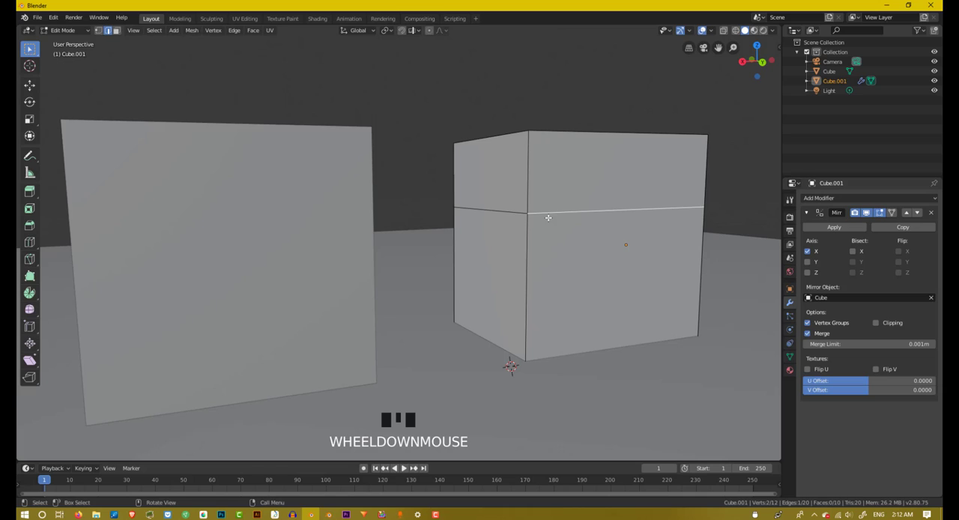
{"action": "key", "text": "ctrl+r"}
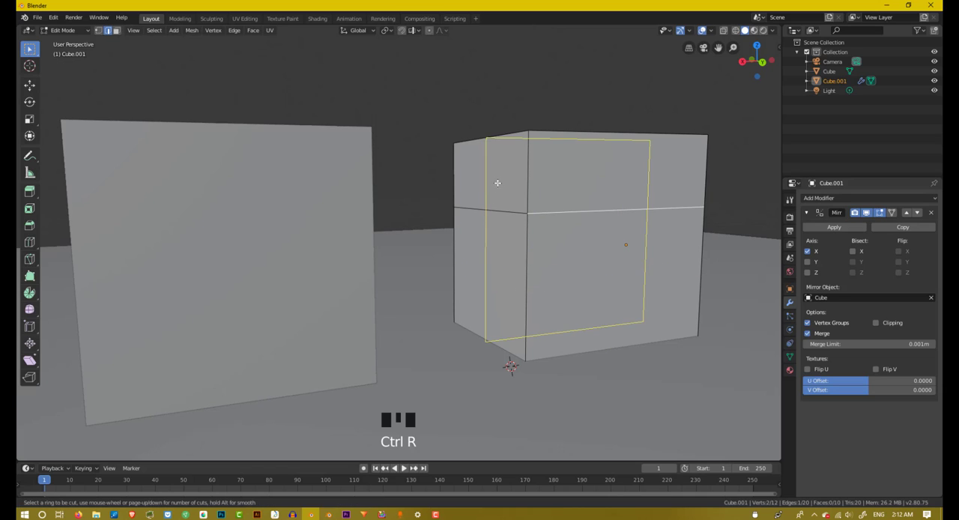
{"action": "left_click", "coordinate": [469, 269]}
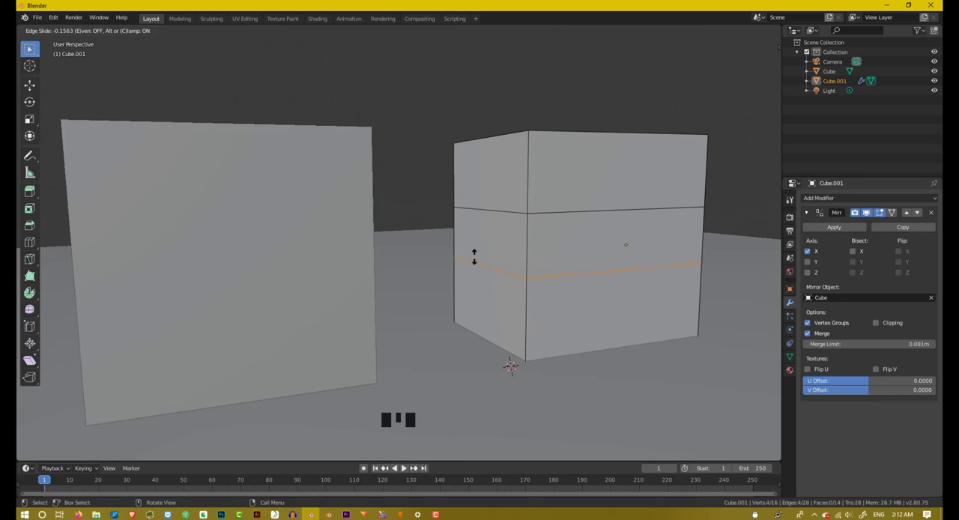
{"action": "left_click", "coordinate": [470, 270]}
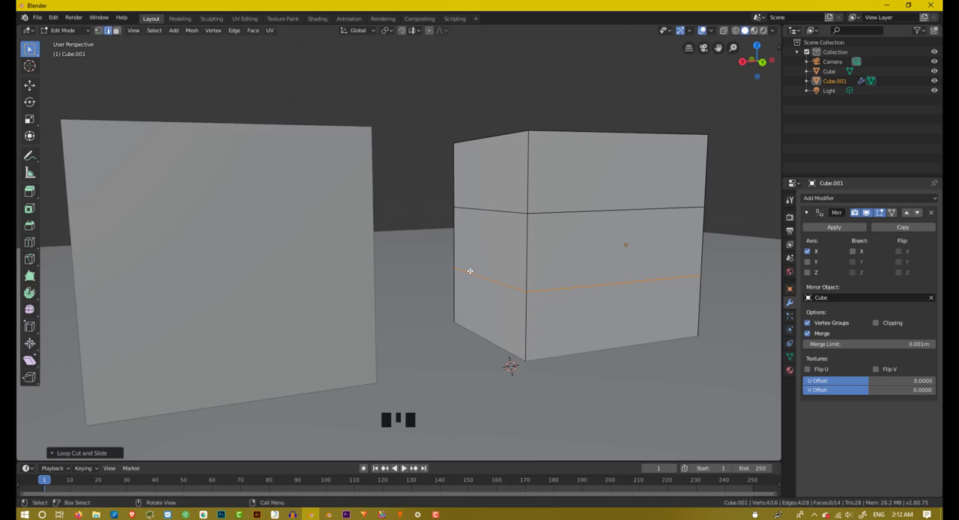
Step: Return to face selection and select the middle face on the cube's side facing its mirrored copy
{"action": "mouse_move", "coordinate": [534, 245]}
{"action": "middle_mouse_down"}
{"action": "mouse_move", "coordinate": [522, 248]}
{"action": "mouse_move", "coordinate": [558, 242]}
{"action": "mouse_move", "coordinate": [516, 248]}
{"action": "middle_mouse_up"}
{"action": "scroll", "coordinate": [530, 250], "scroll_direction": "up", "scroll_amount": 2}
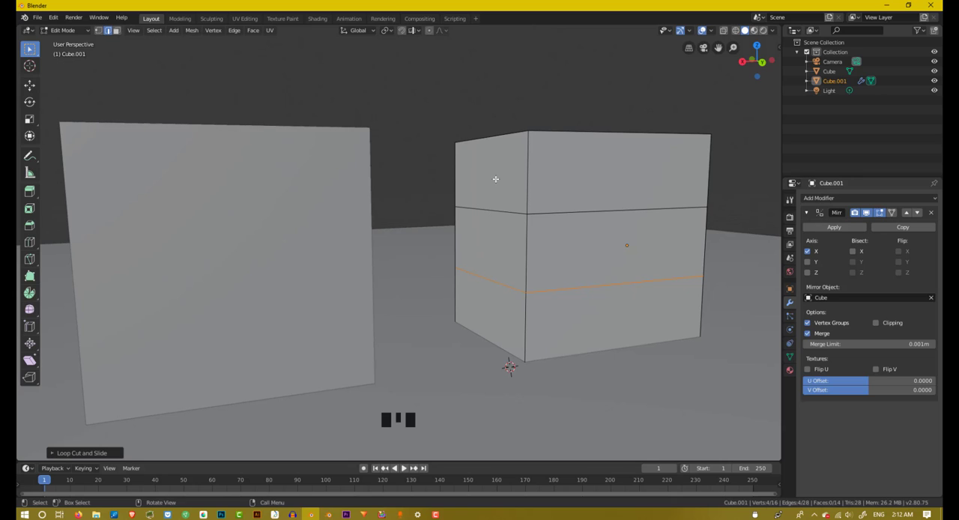
{"action": "left_click", "coordinate": [116, 30]}
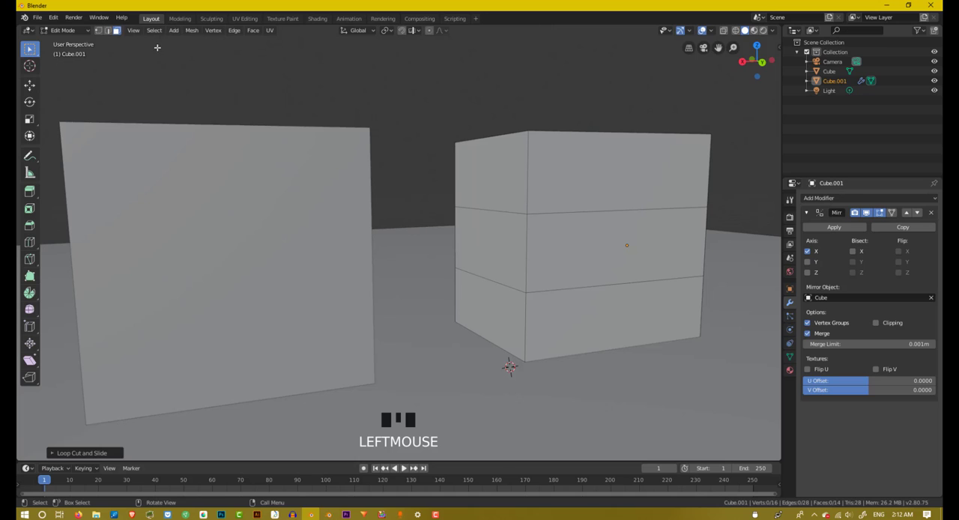
{"action": "left_click", "coordinate": [506, 237]}
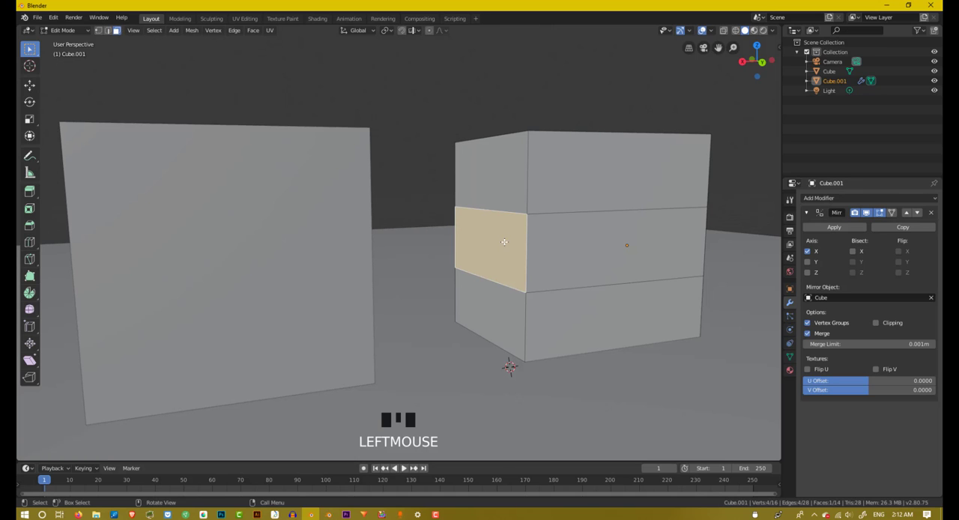
{"action": "left_click", "coordinate": [501, 162]}
{"action": "left_click", "coordinate": [504, 251]}
Step: Try moving the selected middle face freely toward the mirrored copy, without extruding it
{"action": "middle_click_drag", "start_coordinate": [505, 251], "coordinate": [463, 244]}
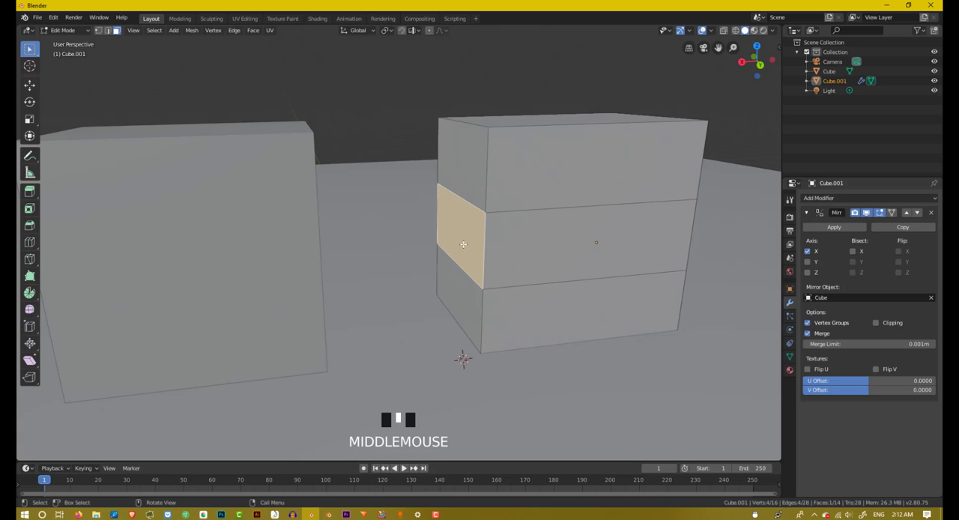
{"action": "key", "text": "g"}
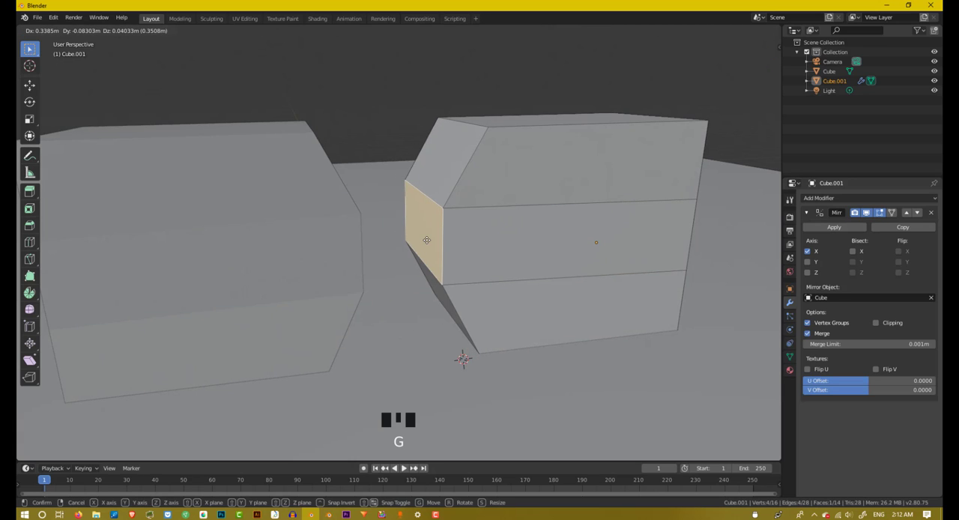
{"action": "right_click", "coordinate": [426, 239]}
Step: Extrude the selected middle face toward the mirrored copy until the two extrusions meet
{"action": "scroll", "coordinate": [472, 206], "scroll_direction": "up", "scroll_amount": 2}
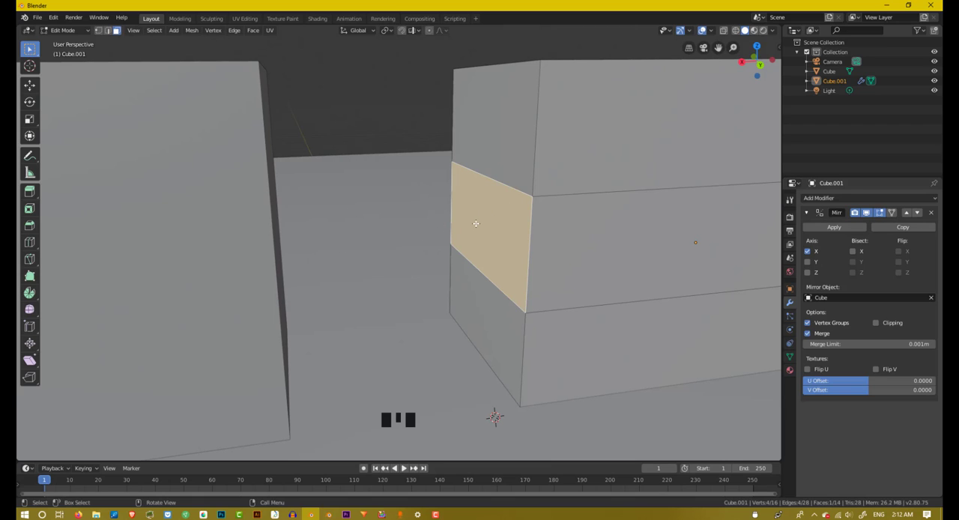
{"action": "key", "text": "e"}
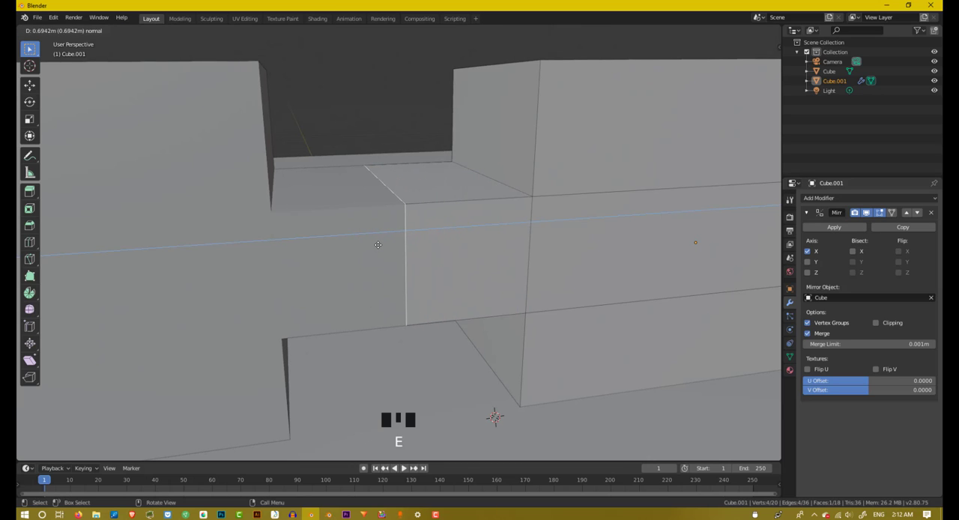
{"action": "left_click", "coordinate": [379, 244]}
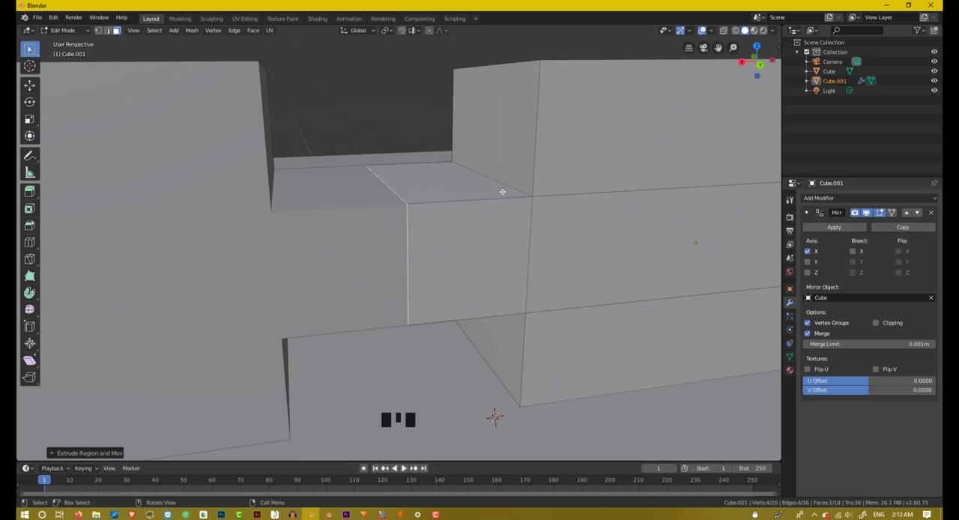
Step: Enable clipping on the Mirror modifier so the cube and its mirrored copy stay joined at the seam
{"action": "left_click", "coordinate": [877, 323]}
{"action": "middle_click_drag", "start_coordinate": [280, 182], "coordinate": [409, 202]}
{"action": "middle_click_drag", "start_coordinate": [432, 241], "coordinate": [655, 257]}
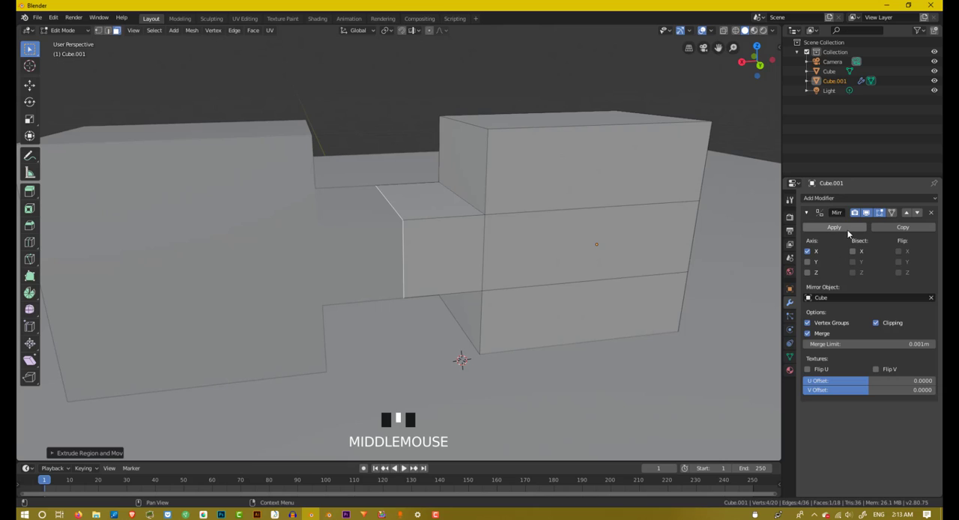
Step: Try moving the shared seam face freely with clipping switched off, and turn clipping back on
{"action": "left_click", "coordinate": [873, 323]}
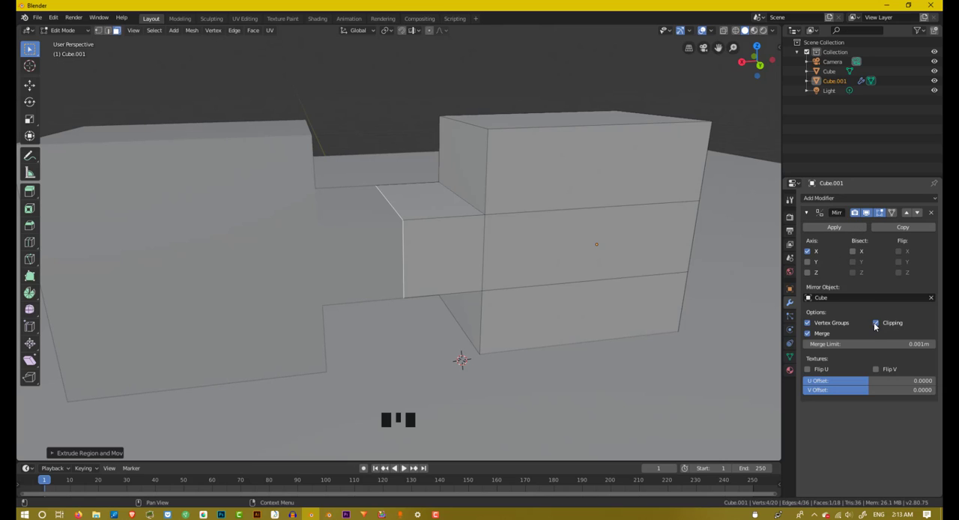
{"action": "key", "text": "g"}
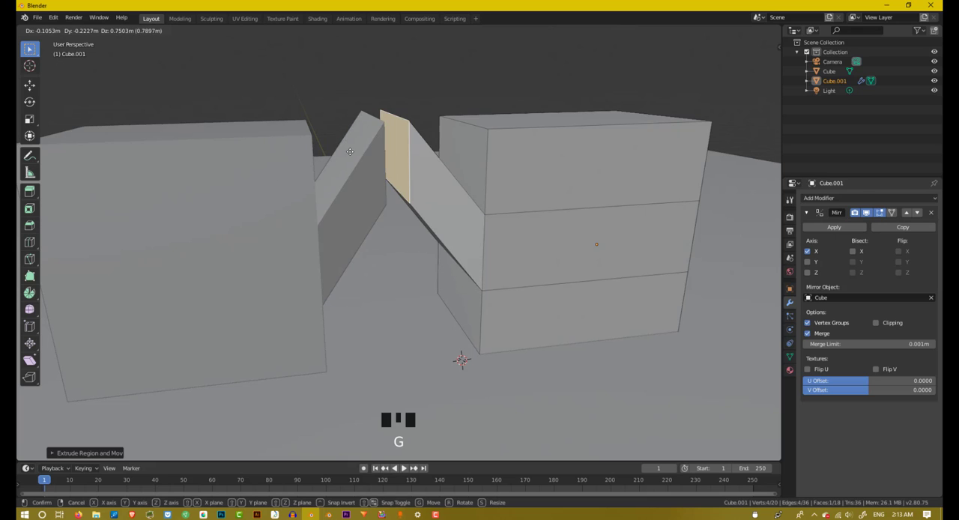
{"action": "right_click", "coordinate": [363, 217]}
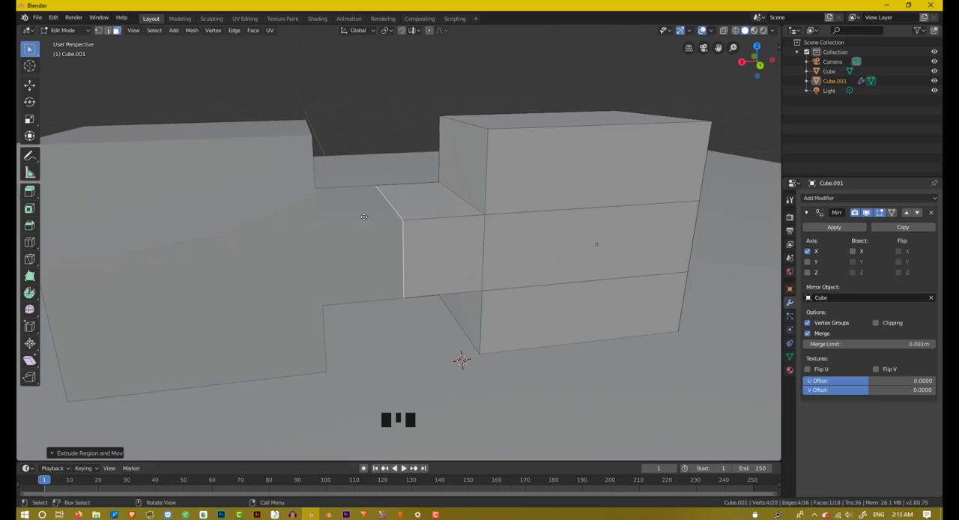
{"action": "scroll", "coordinate": [390, 205], "scroll_direction": "up", "scroll_amount": 2}
{"action": "middle_click_drag", "start_coordinate": [387, 206], "coordinate": [375, 188]}
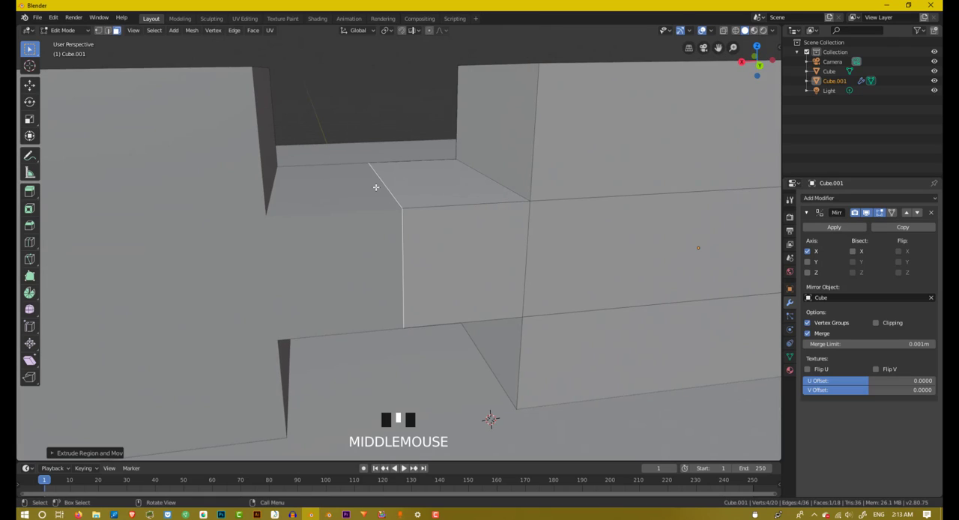
{"action": "left_click", "coordinate": [876, 322]}
Step: Cut a vertical edge loop through the cube's outer end, slid to about a quarter of the width from one side
{"action": "middle_click_drag", "start_coordinate": [390, 307], "coordinate": [364, 300]}
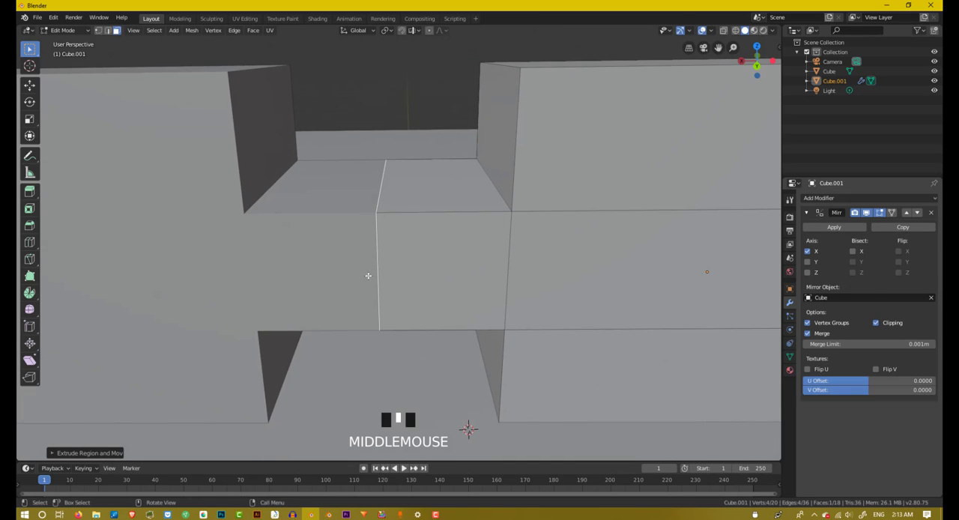
{"action": "scroll", "coordinate": [378, 214], "scroll_direction": "up", "scroll_amount": 4}
{"action": "middle_click_drag", "start_coordinate": [382, 223], "coordinate": [351, 261]}
{"action": "scroll", "coordinate": [393, 216], "scroll_direction": "down", "scroll_amount": 4}
{"action": "scroll", "coordinate": [301, 218], "scroll_direction": "down", "scroll_amount": 4}
{"action": "scroll", "coordinate": [335, 343], "scroll_direction": "up", "scroll_amount": 2}
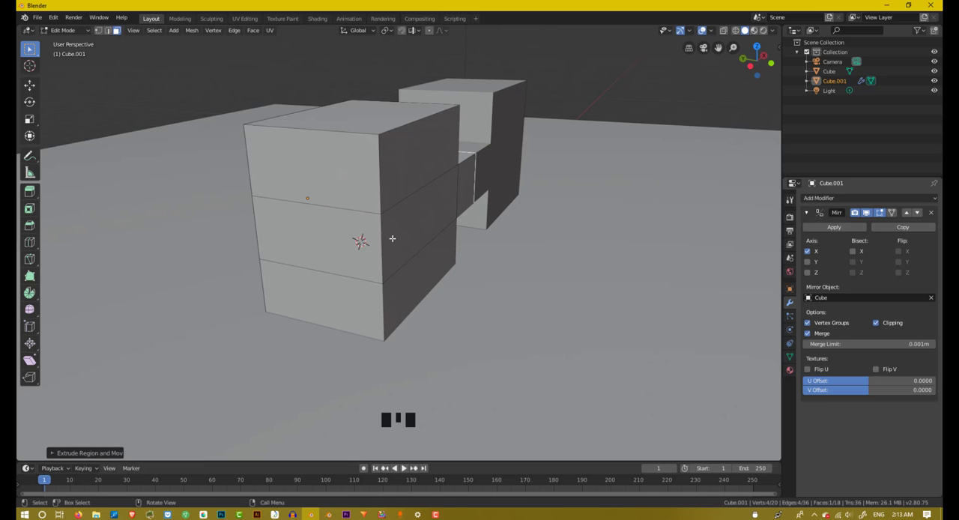
{"action": "middle_click_drag", "start_coordinate": [391, 238], "coordinate": [406, 215]}
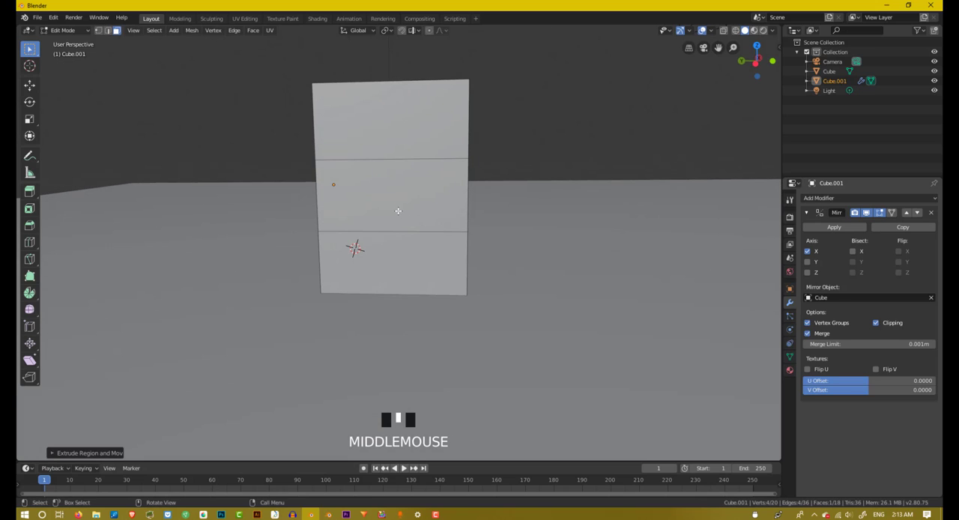
{"action": "key", "text": "ctrl+r"}
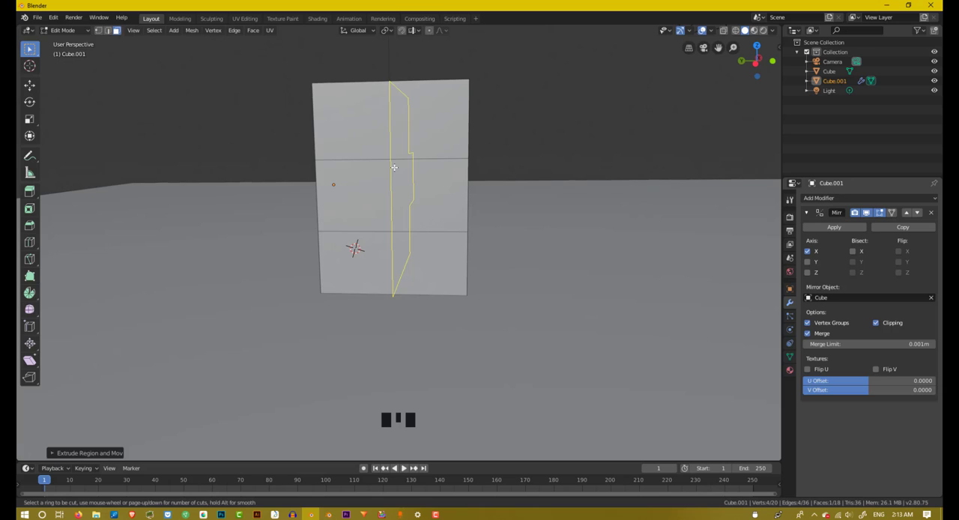
{"action": "left_click", "coordinate": [394, 167]}
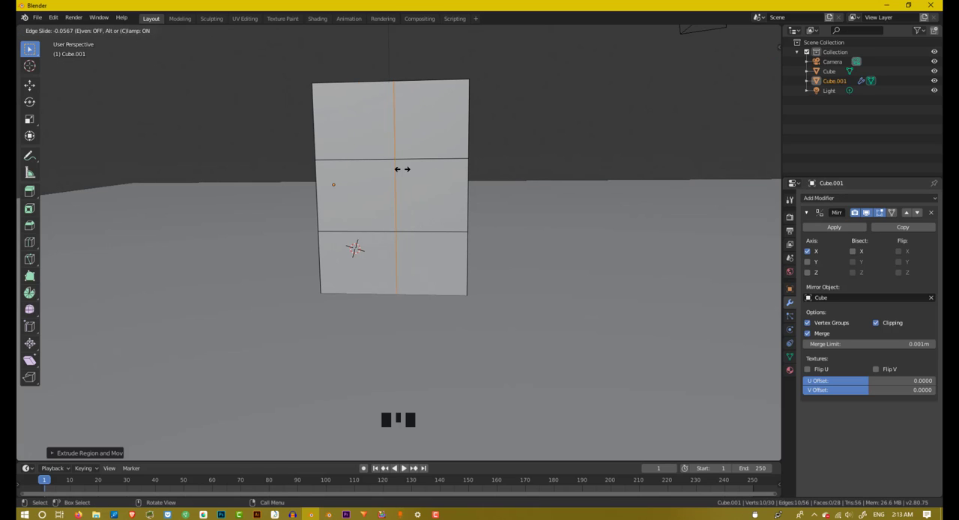
{"action": "left_click", "coordinate": [356, 156]}
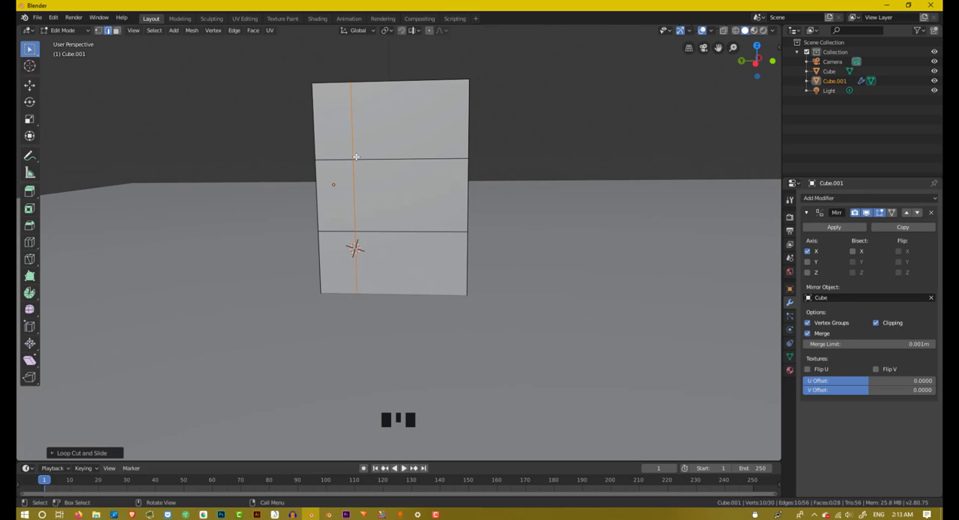
Step: Return to face selection and extrude the narrow middle face on the cube's outer end outward by about 0.25 m
{"action": "middle_click_drag", "start_coordinate": [361, 167], "coordinate": [247, 144]}
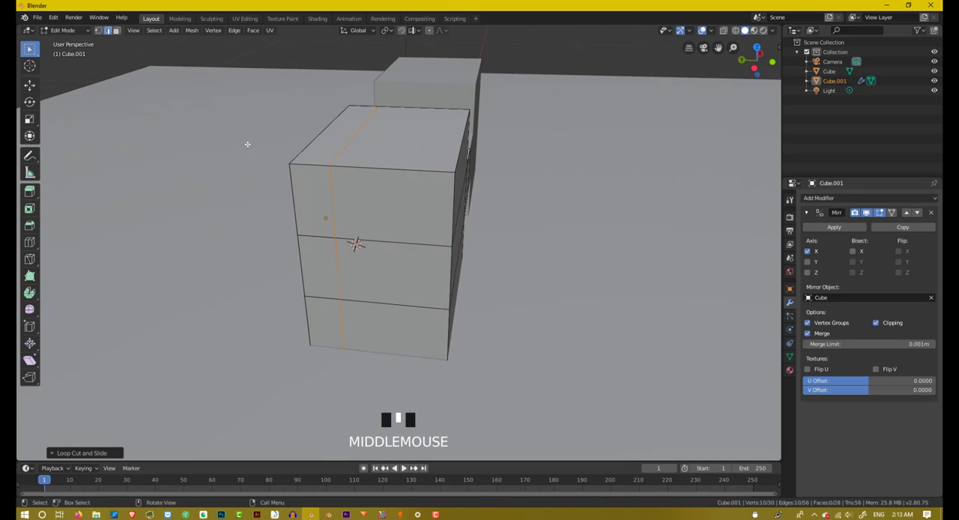
{"action": "left_click", "coordinate": [286, 304]}
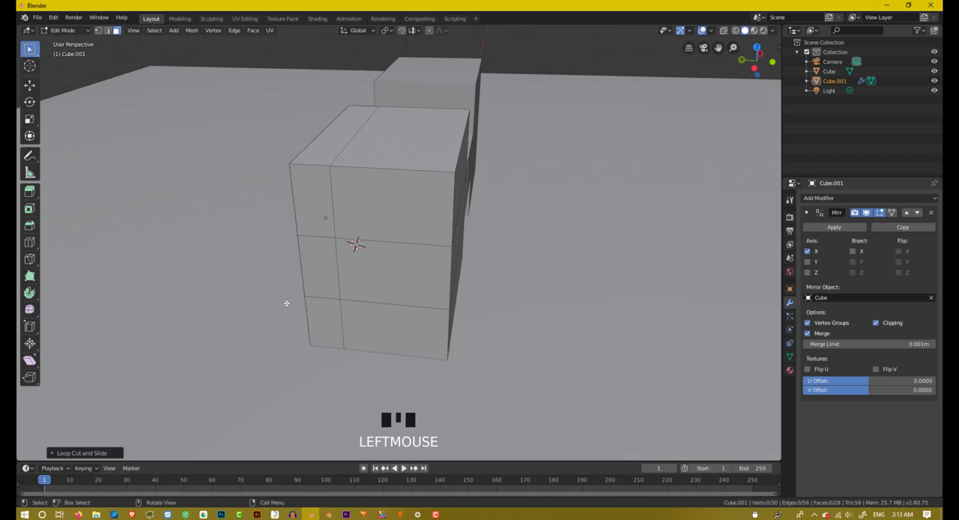
{"action": "left_click", "coordinate": [328, 288]}
{"action": "middle_click_drag", "start_coordinate": [329, 288], "coordinate": [283, 254]}
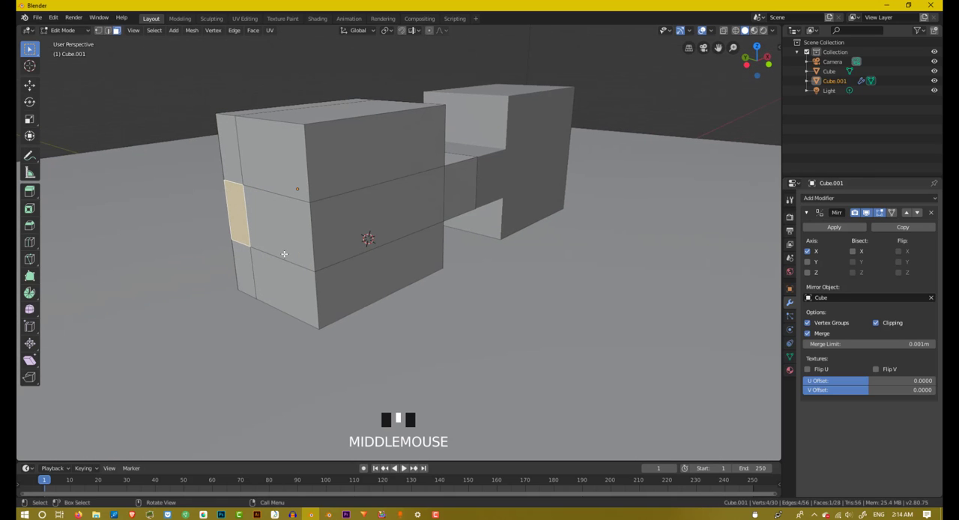
{"action": "key", "text": "e"}
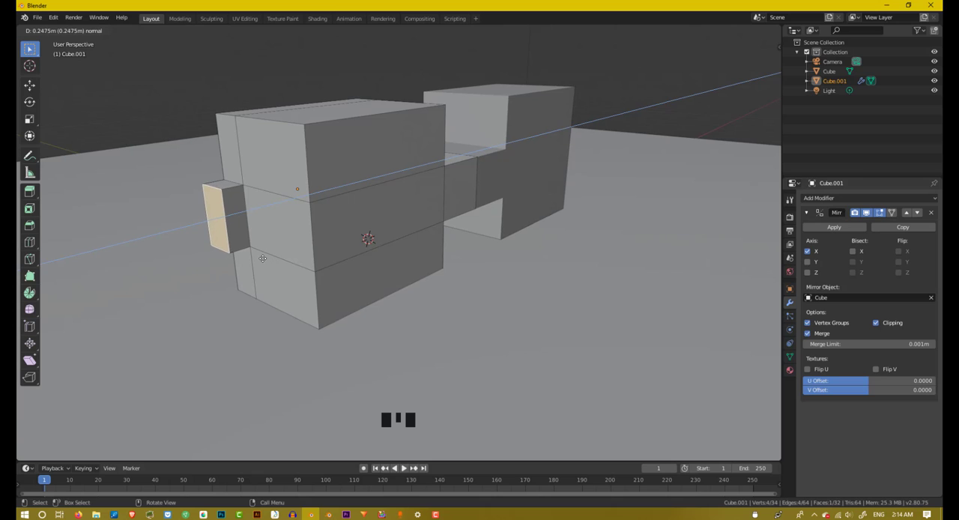
{"action": "left_click", "coordinate": [261, 258]}
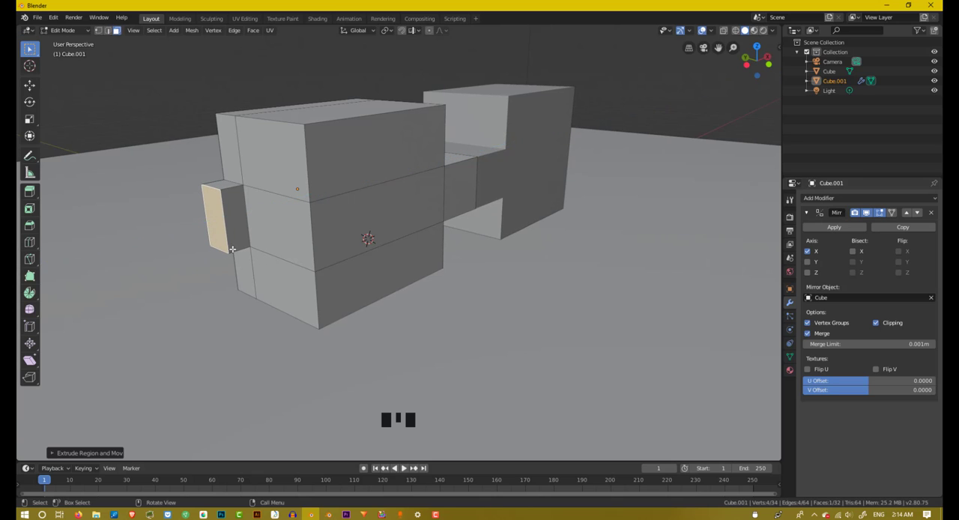
Step: Cut a centred edge loop around the short block extruded from the cube's outer end
{"action": "scroll", "coordinate": [220, 236], "scroll_direction": "up", "scroll_amount": 1}
{"action": "key", "text": "ctrl+r"}
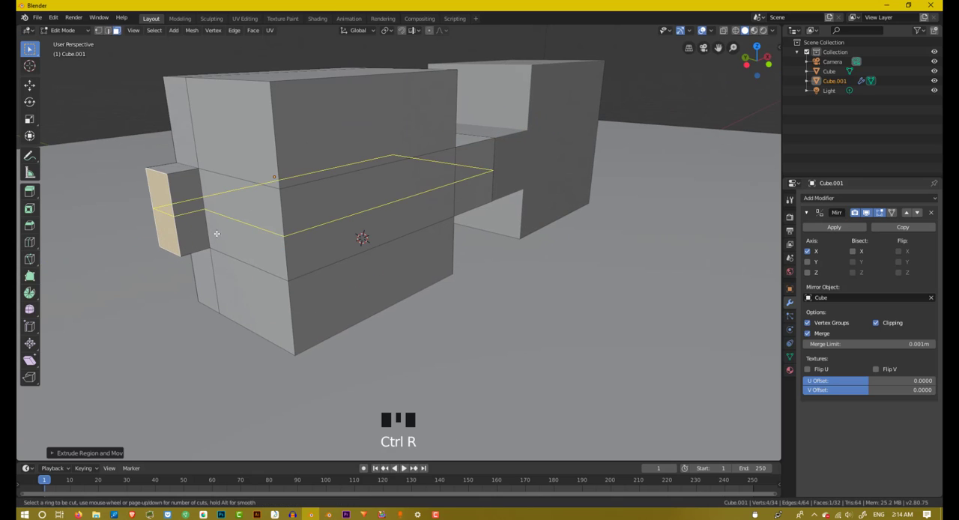
{"action": "left_click", "coordinate": [181, 174]}
{"action": "right_click", "coordinate": [180, 174]}
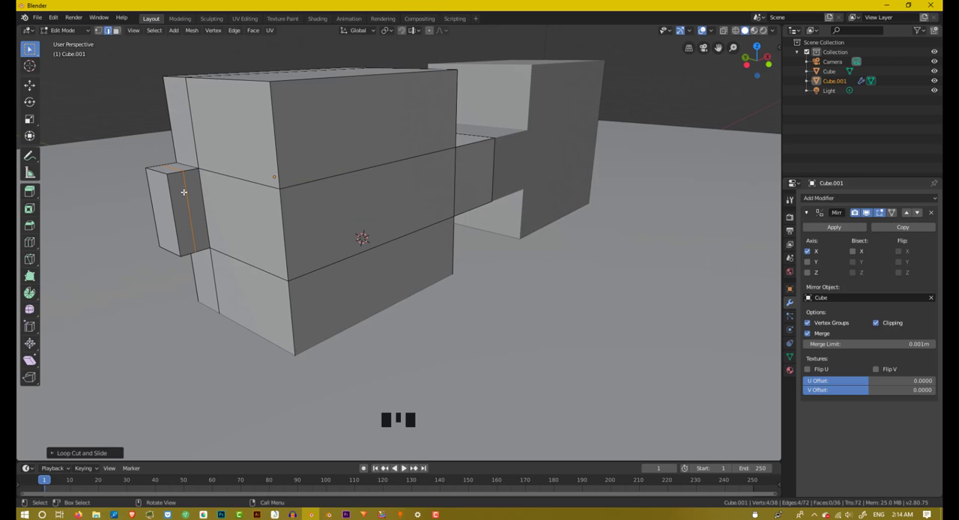
Step: Select the outer half of the small block's inward side face and extrude it about 2.7 m across the cube's end
{"action": "left_click", "coordinate": [116, 30]}
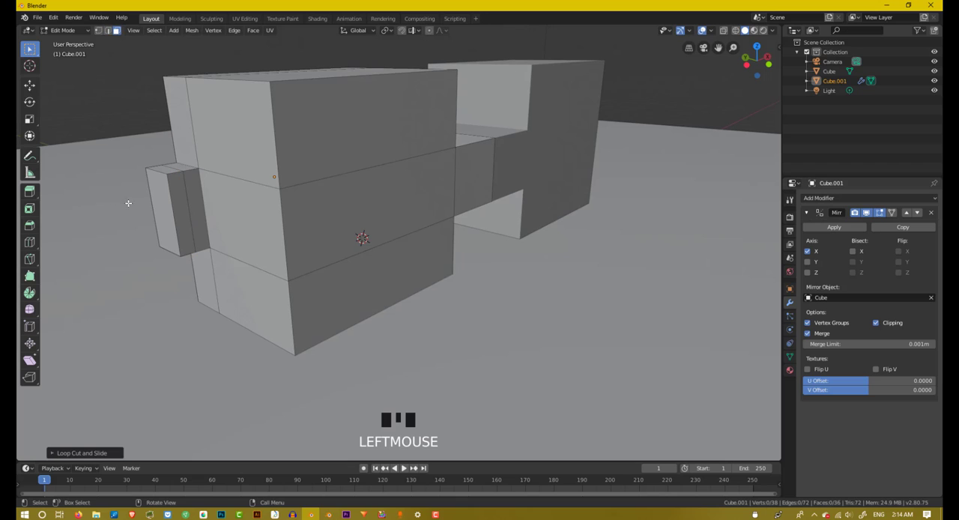
{"action": "double_click", "coordinate": [187, 211]}
{"action": "middle_click_drag", "start_coordinate": [187, 210], "coordinate": [204, 210]}
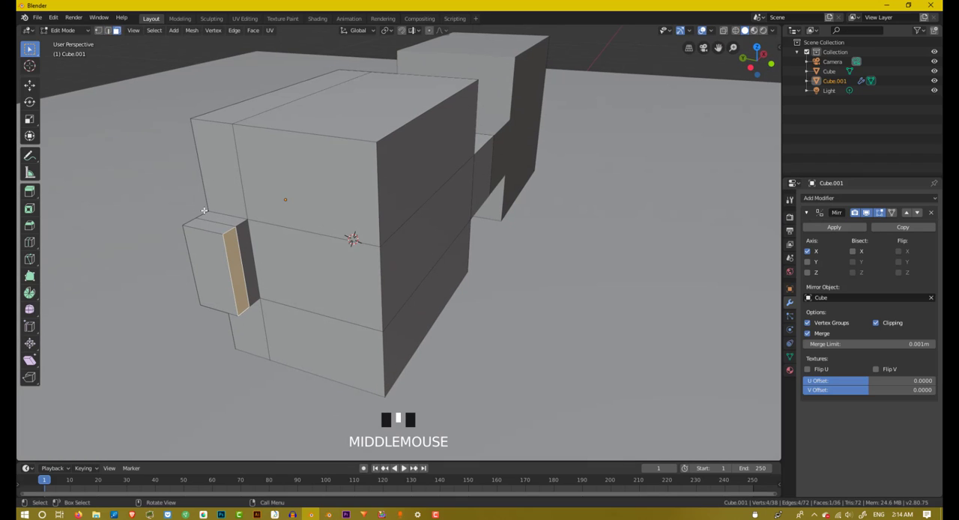
{"action": "key", "text": "e"}
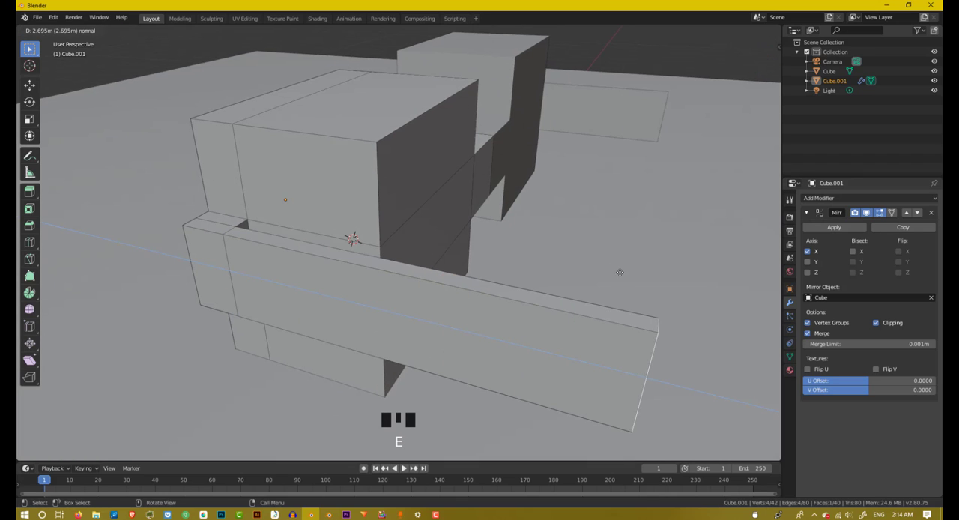
{"action": "left_click", "coordinate": [631, 280]}
Step: Move the end face of the long extruded arm about 0.56 m along global X, away from the cube
{"action": "scroll", "coordinate": [631, 280], "scroll_direction": "down", "scroll_amount": 4}
{"action": "middle_click_drag", "start_coordinate": [627, 270], "coordinate": [557, 253]}
{"action": "key", "text": "g"}
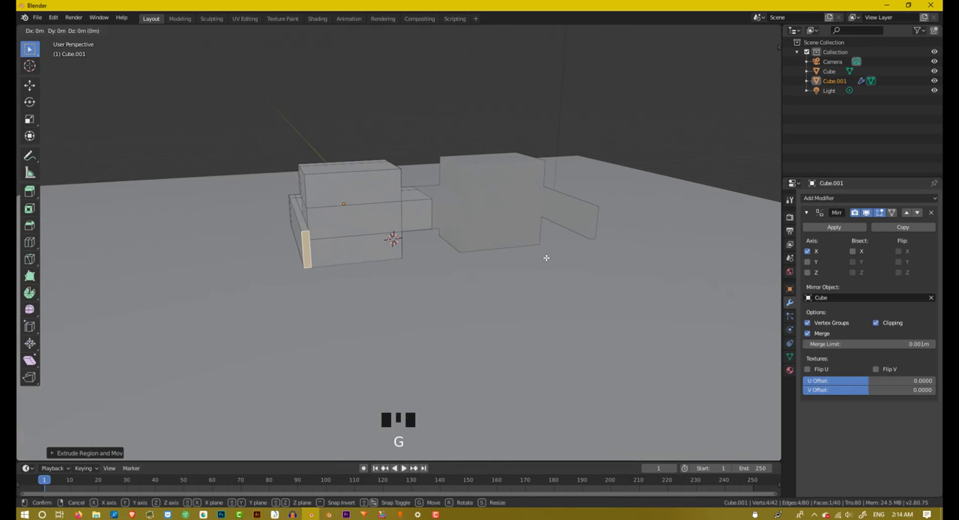
{"action": "key", "text": "y"}
{"action": "key", "text": "x"}
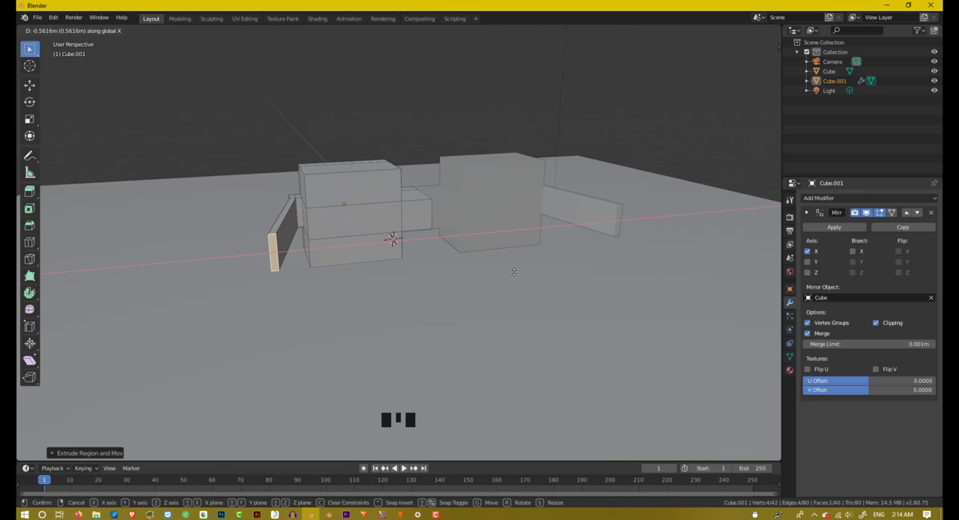
{"action": "left_click", "coordinate": [514, 271]}
Step: Extrude the arm's end face outward to add a short segment at its tip
{"action": "middle_click_drag", "start_coordinate": [514, 271], "coordinate": [532, 240]}
{"action": "scroll", "coordinate": [536, 238], "scroll_direction": "up", "scroll_amount": 2}
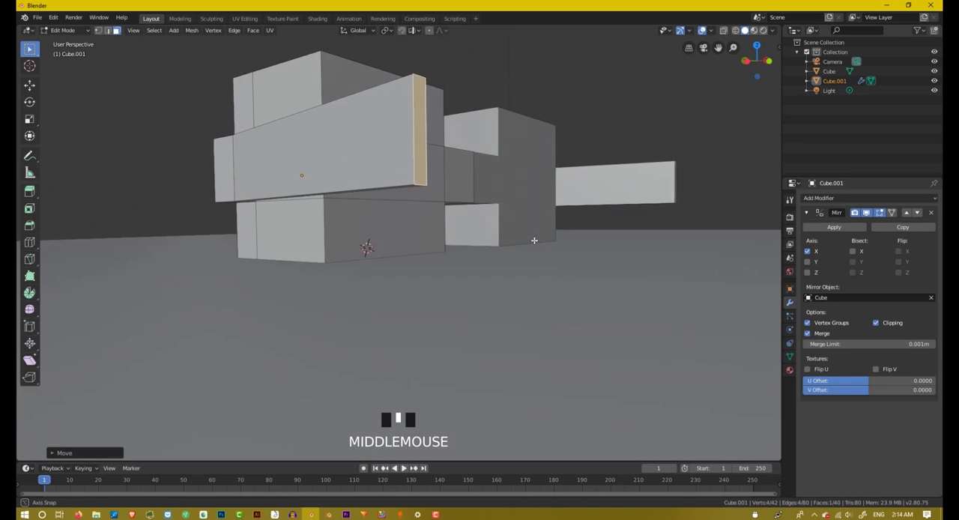
{"action": "scroll", "coordinate": [534, 239], "scroll_direction": "up", "scroll_amount": 1}
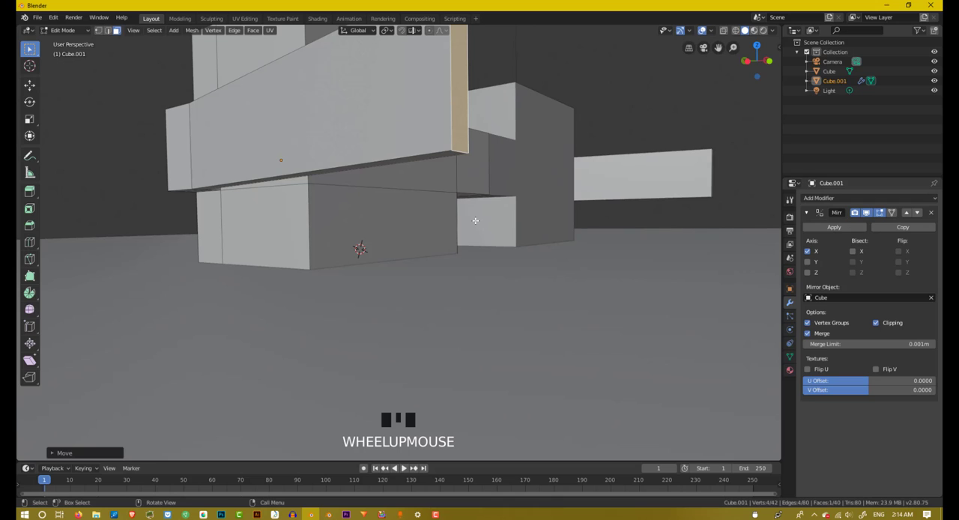
{"action": "key", "text": "e"}
{"action": "left_click", "coordinate": [539, 186]}
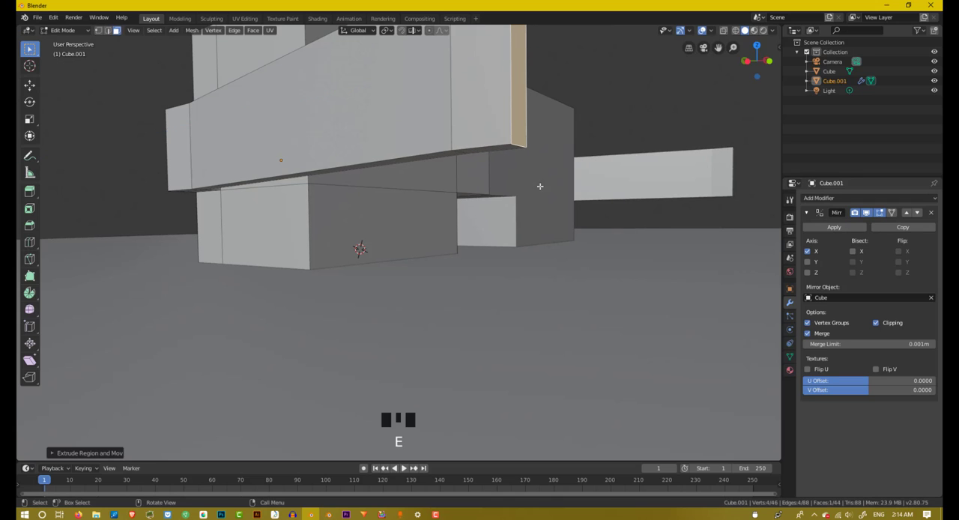
Step: Select the underside face of the arm's tip segment and extrude it downward into a leg
{"action": "middle_click_drag", "start_coordinate": [539, 186], "coordinate": [319, 100]}
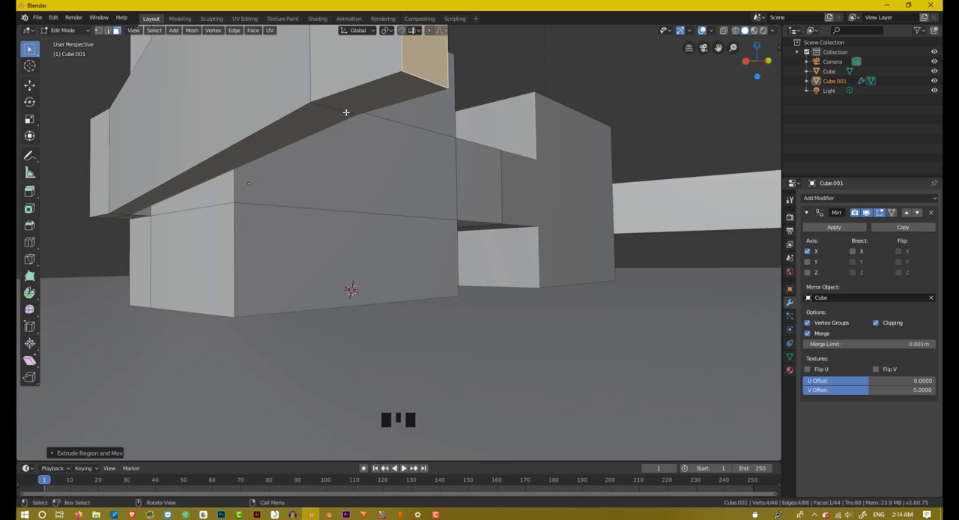
{"action": "left_click", "coordinate": [366, 98]}
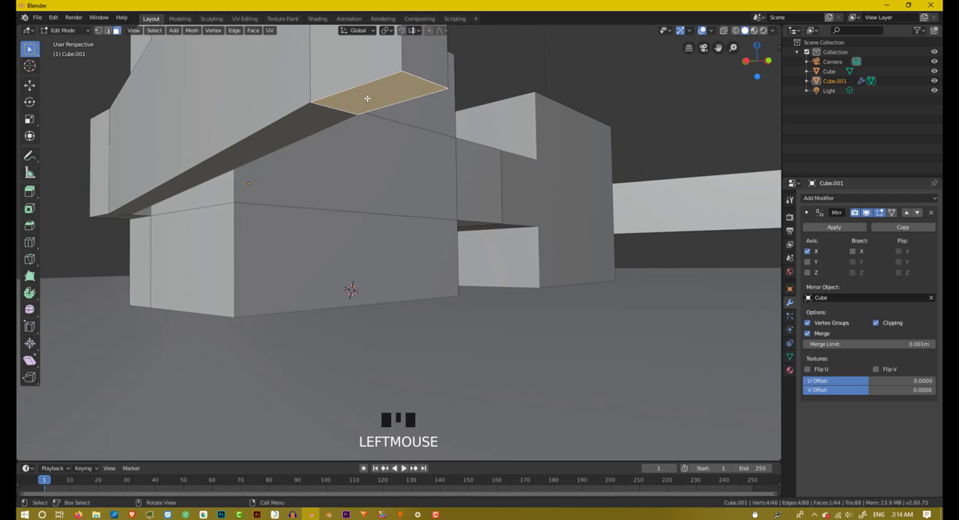
{"action": "scroll", "coordinate": [367, 98], "scroll_direction": "down", "scroll_amount": 3}
{"action": "middle_click_drag", "start_coordinate": [370, 100], "coordinate": [372, 102]}
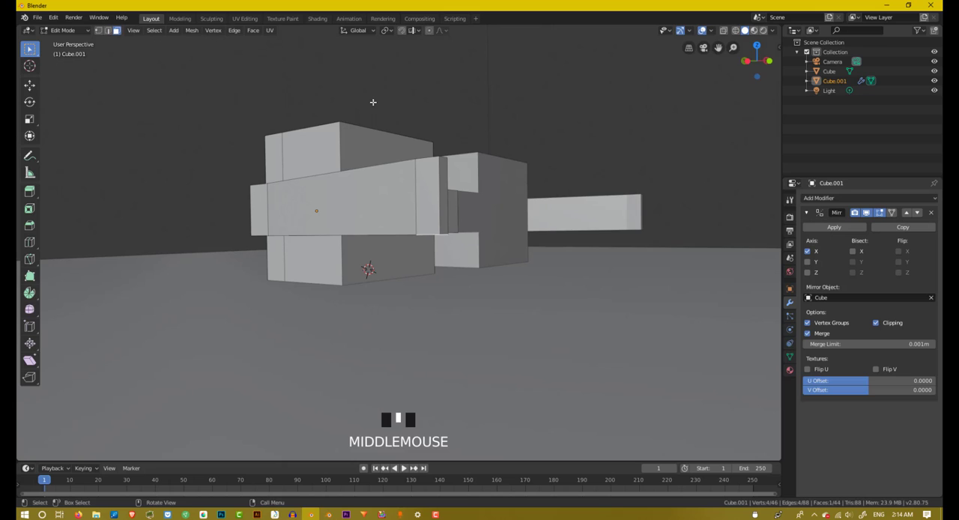
{"action": "key", "text": "e"}
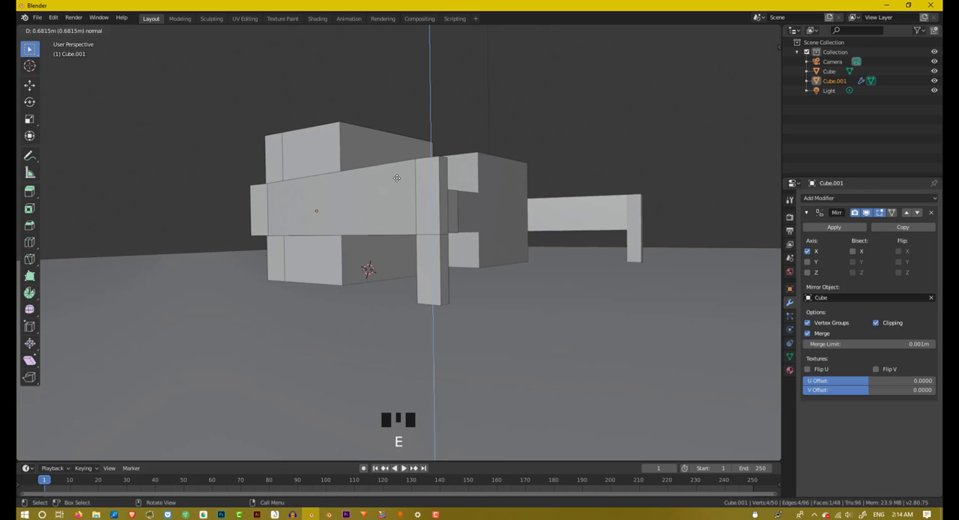
{"action": "left_click", "coordinate": [395, 165]}
Step: Examine the joined cubes and their mirrored arms and legs from several angles and distances
{"action": "middle_click_drag", "start_coordinate": [395, 165], "coordinate": [504, 167]}
{"action": "scroll", "coordinate": [461, 187], "scroll_direction": "up", "scroll_amount": 3}
{"action": "scroll", "coordinate": [478, 168], "scroll_direction": "up", "scroll_amount": 2}
{"action": "scroll", "coordinate": [479, 164], "scroll_direction": "down", "scroll_amount": 3}
{"action": "scroll", "coordinate": [505, 167], "scroll_direction": "up", "scroll_amount": 3}
{"action": "scroll", "coordinate": [504, 169], "scroll_direction": "down", "scroll_amount": 3}
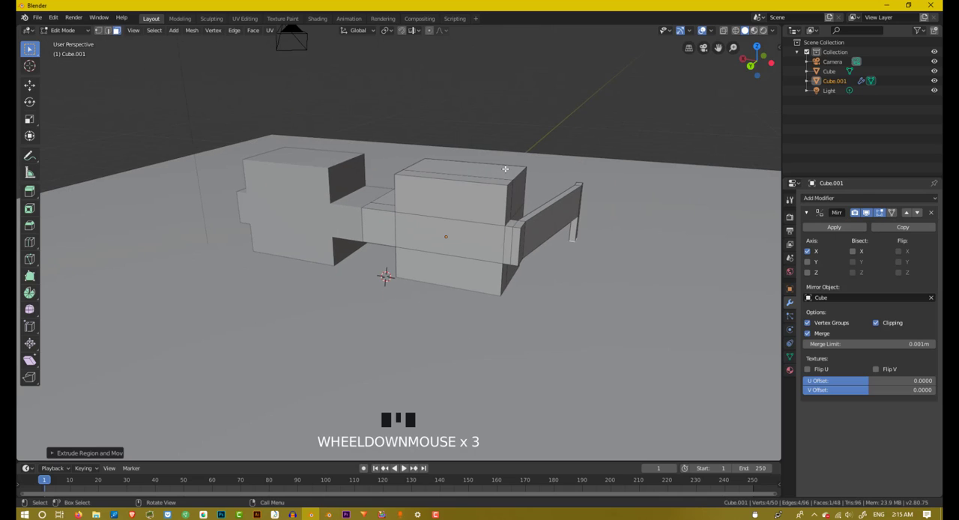
{"action": "scroll", "coordinate": [512, 179], "scroll_direction": "down", "scroll_amount": 4}
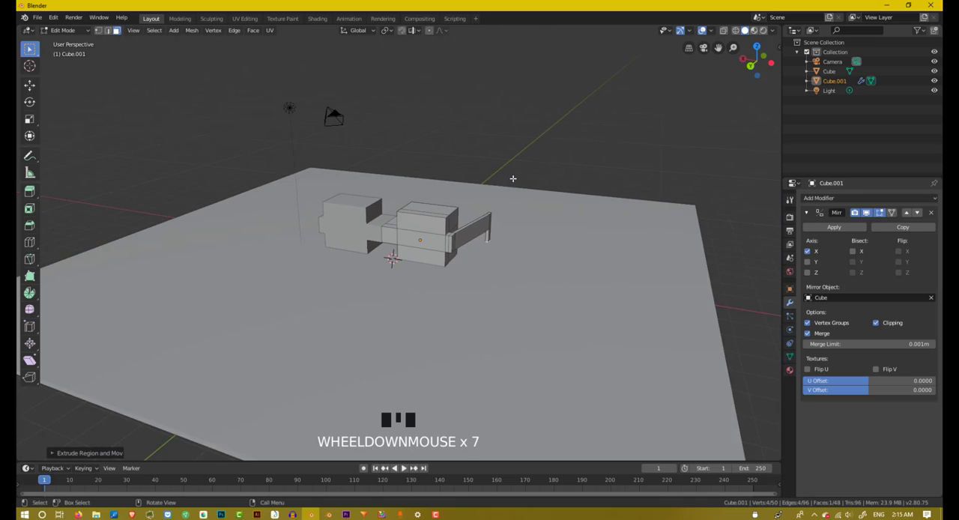
{"action": "scroll", "coordinate": [502, 176], "scroll_direction": "up", "scroll_amount": 3}
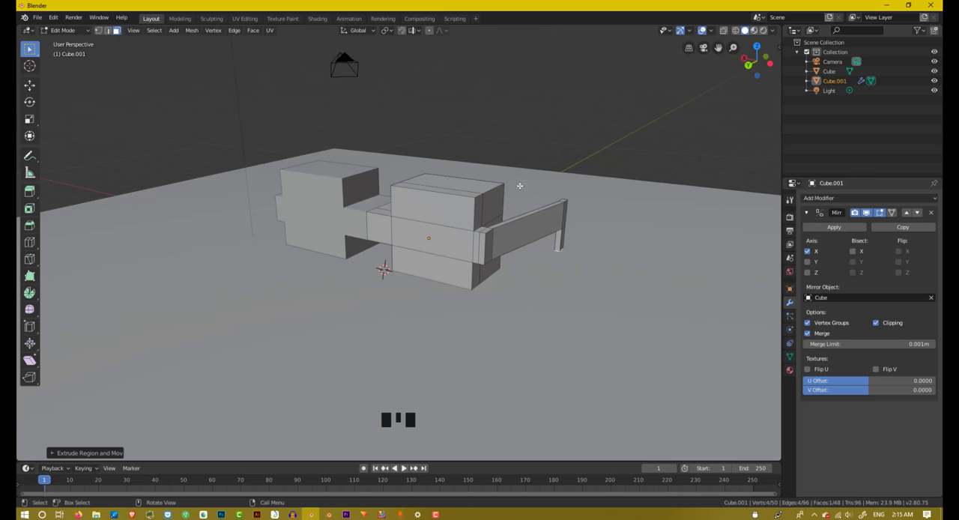
{"action": "scroll", "coordinate": [516, 184], "scroll_direction": "up", "scroll_amount": 2}
{"action": "middle_click_drag", "start_coordinate": [516, 184], "coordinate": [509, 189]}
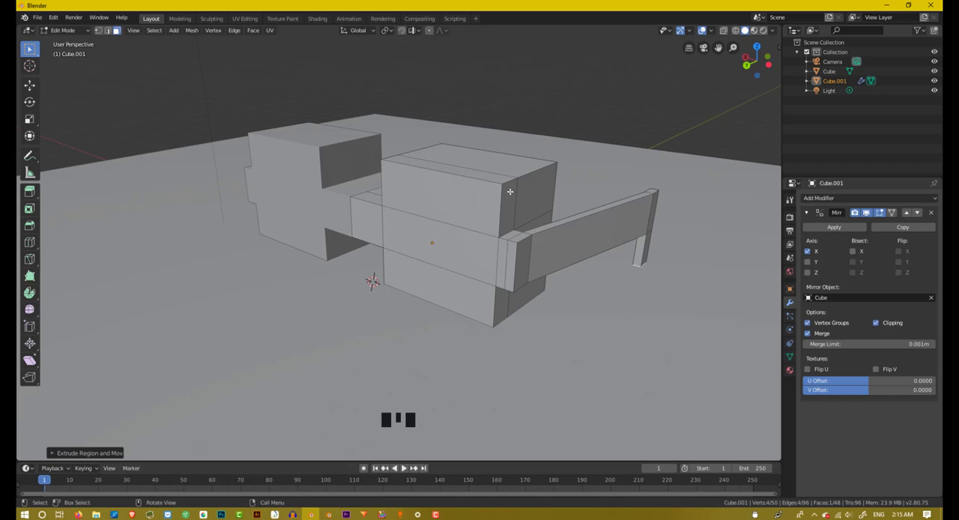
{"action": "scroll", "coordinate": [585, 216], "scroll_direction": "down", "scroll_amount": 2}
{"action": "middle_click", "coordinate": [584, 216]}
{"action": "scroll", "coordinate": [583, 217], "scroll_direction": "up", "scroll_amount": 3}
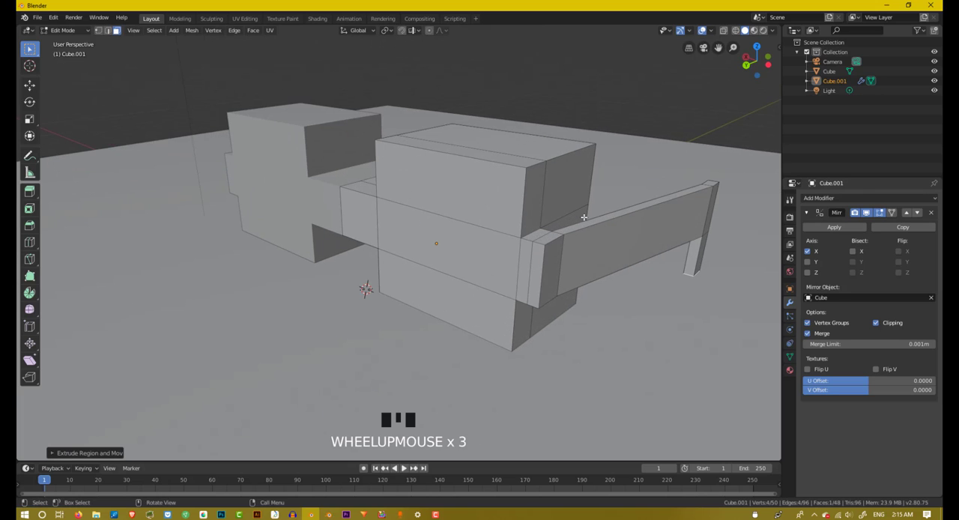
{"action": "middle_click_drag", "start_coordinate": [583, 217], "coordinate": [558, 230], "text": "shift"}
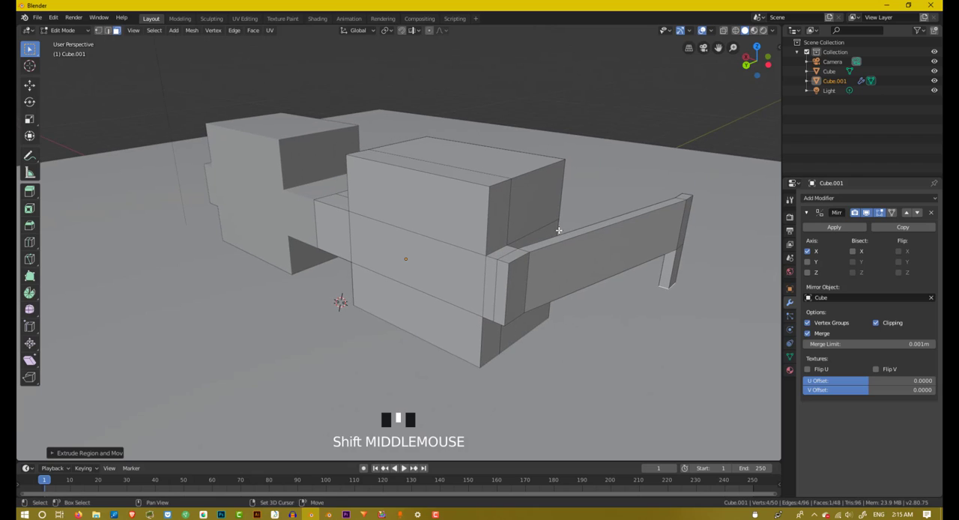